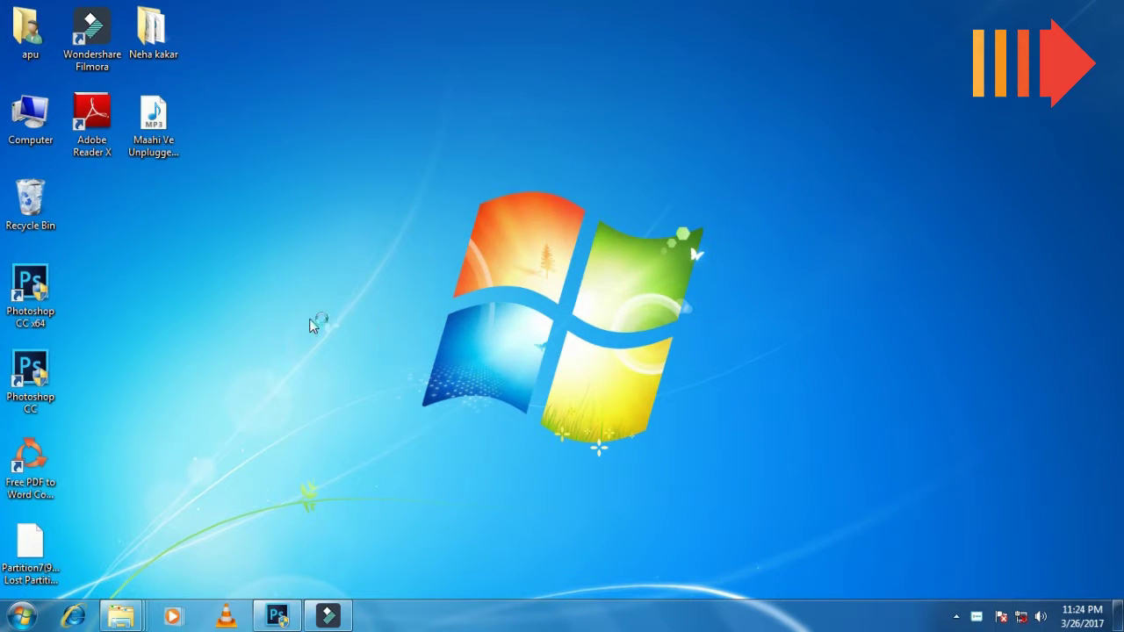
# Bring the Photoshop window up from the Windows taskbar
pyautogui.click(279, 620)
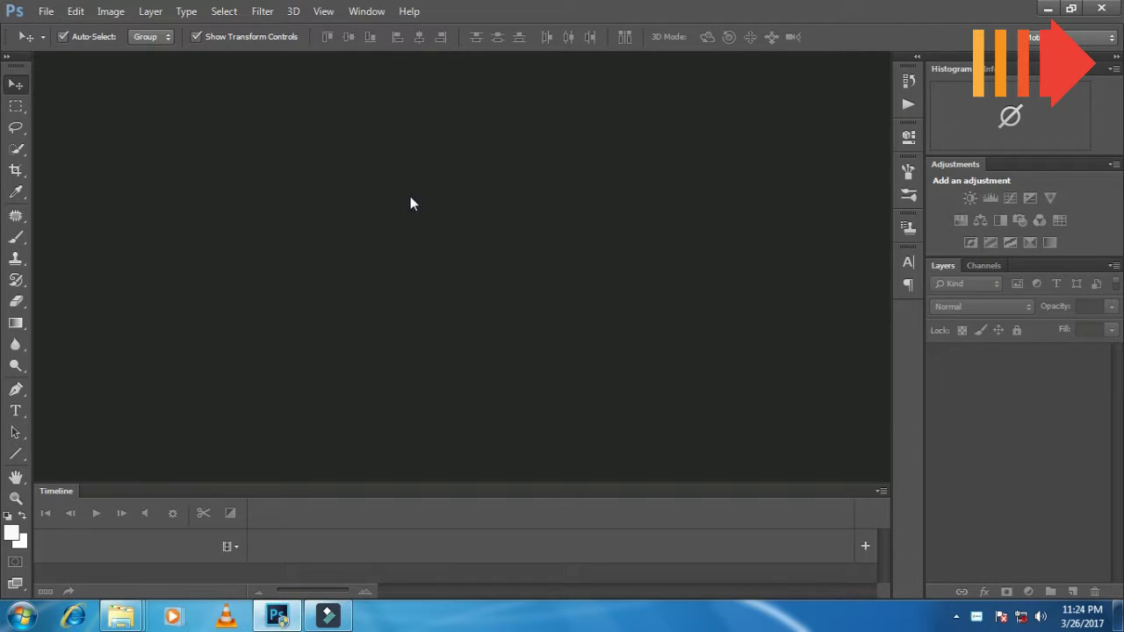
# Open the_sunrise-1920x1080.jpg from the WELLPAPER folder
pyautogui.click(46, 12)
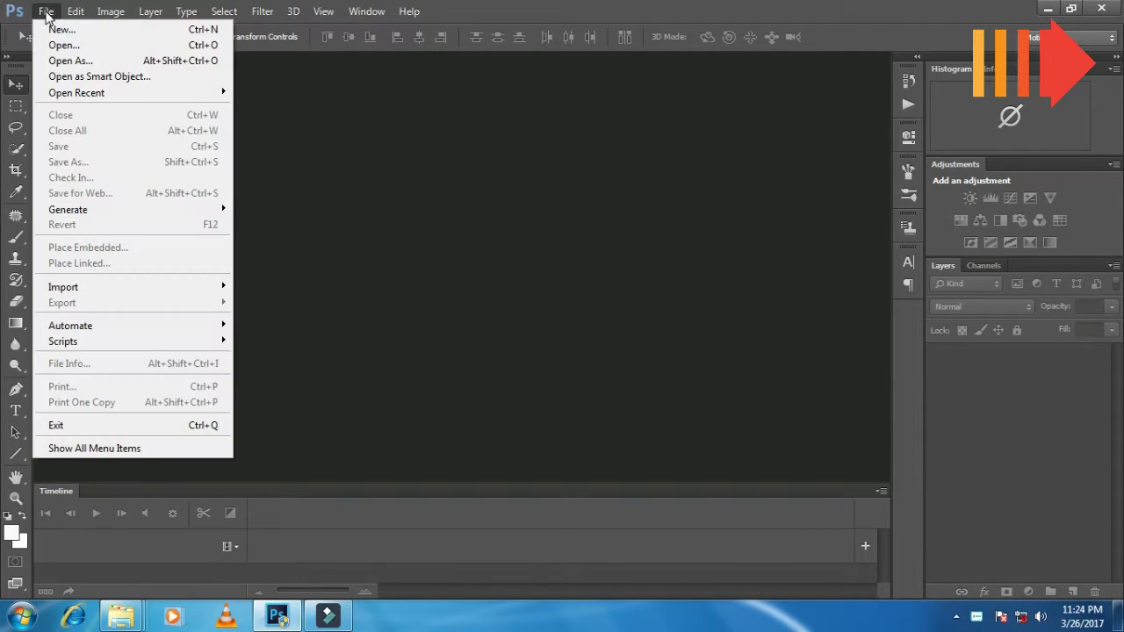
pyautogui.click(59, 49)
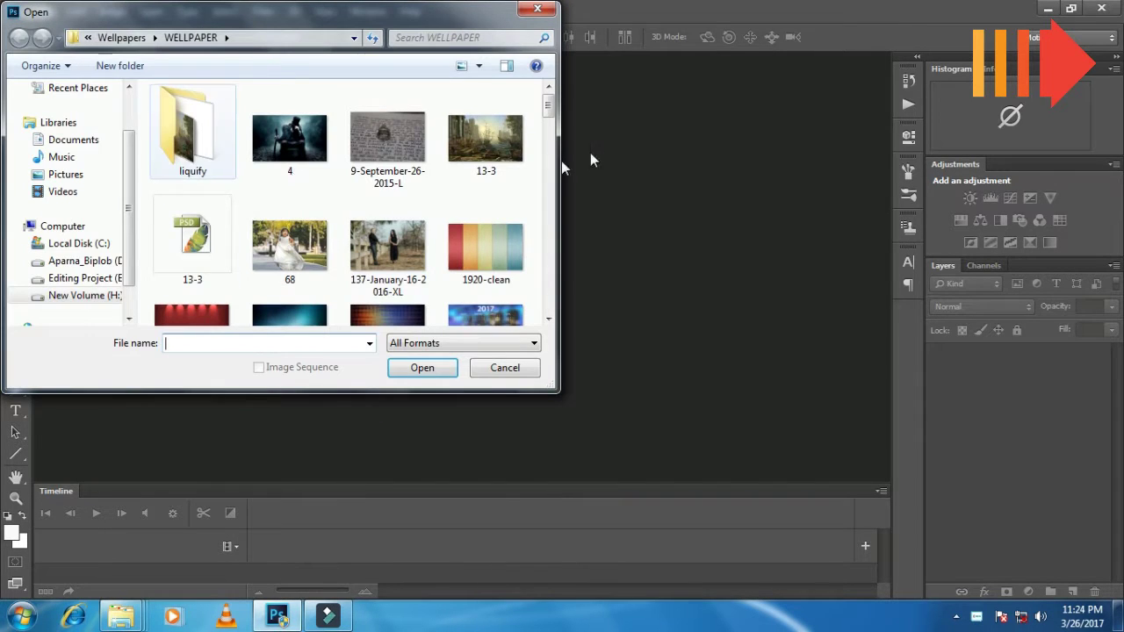
pyautogui.moveTo(549, 110); pyautogui.dragTo(545, 277)
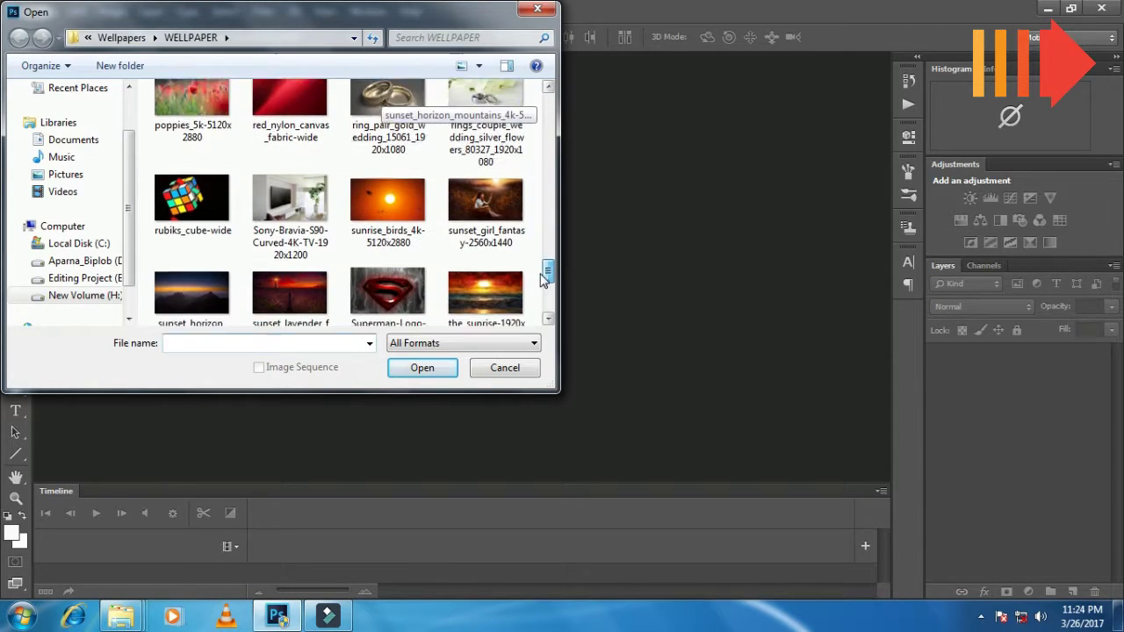
pyautogui.click(487, 232)
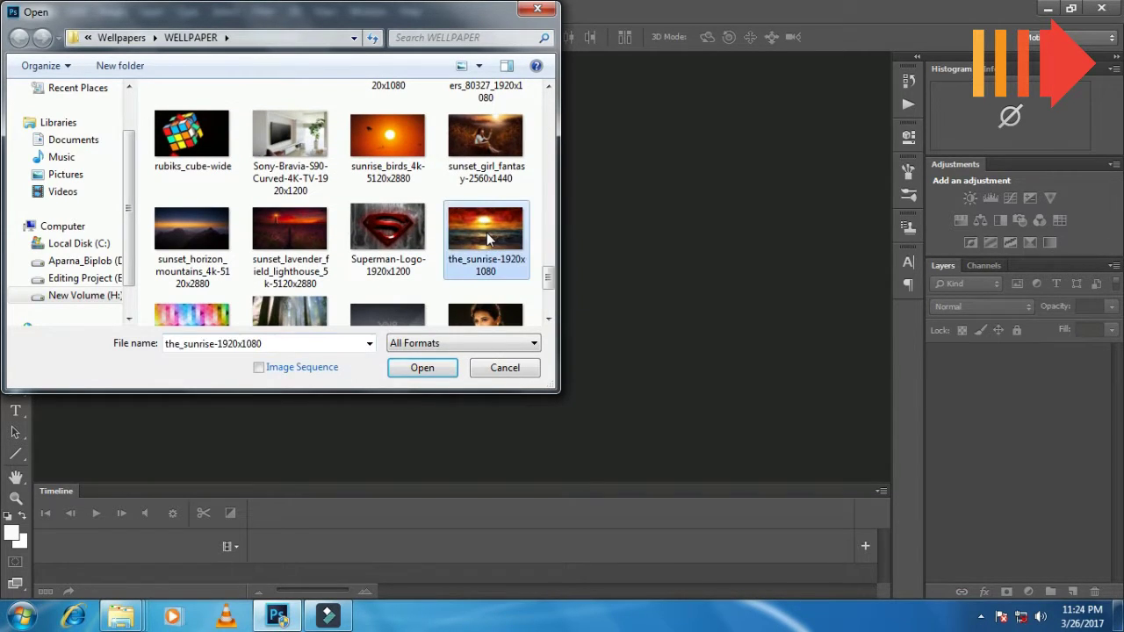
pyautogui.click(415, 373)
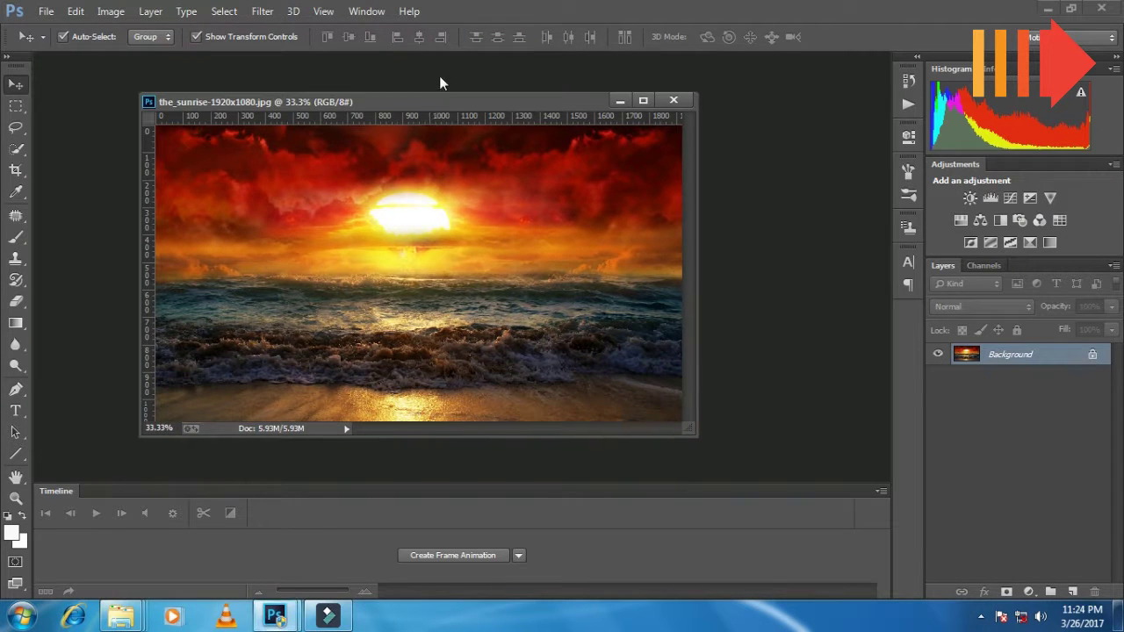
pyautogui.moveTo(435, 108); pyautogui.dragTo(434, 93)
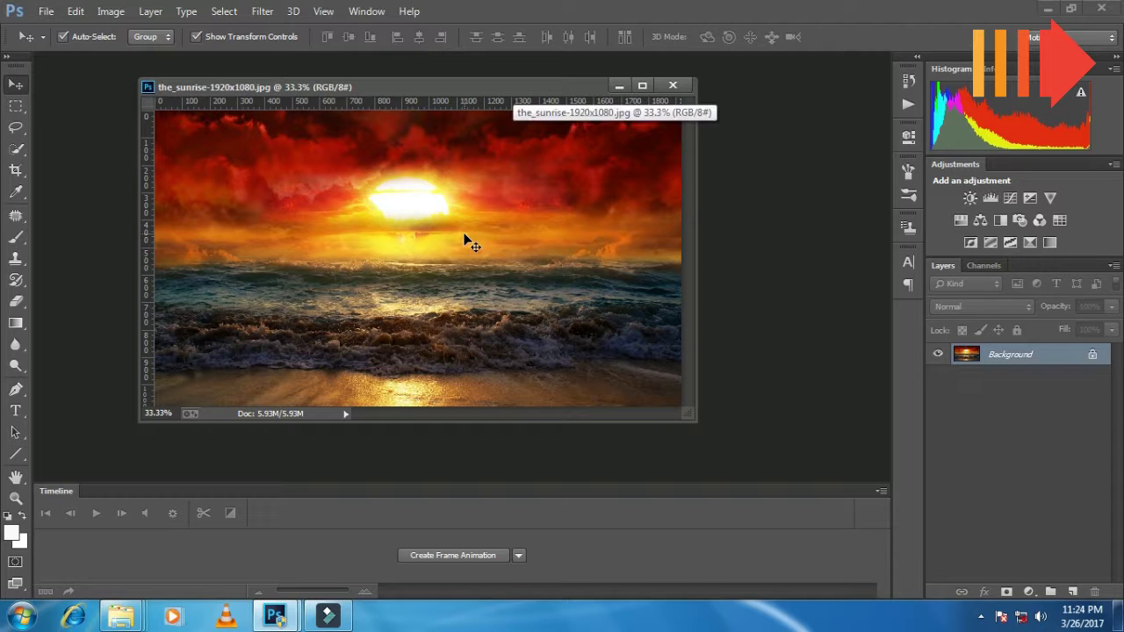
# Convert the locked Background into an editable layer, keeping the name Background
pyautogui.doubleClick(1012, 354)
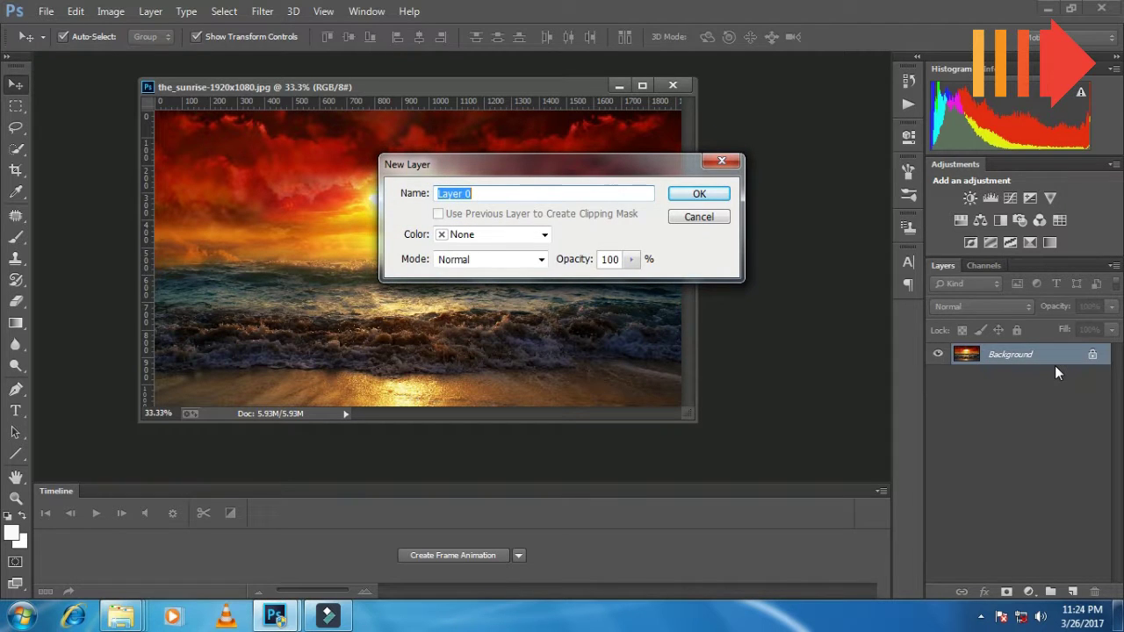
pyautogui.write('Background')
pyautogui.press('Return')
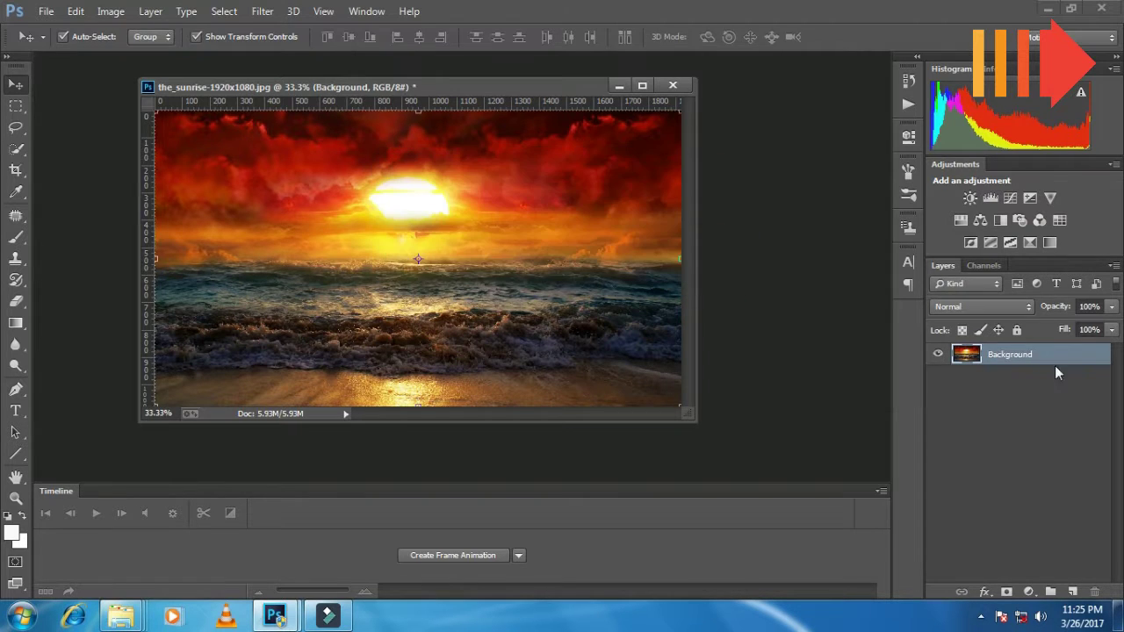
pyautogui.moveTo(456, 86); pyautogui.dragTo(465, 100)
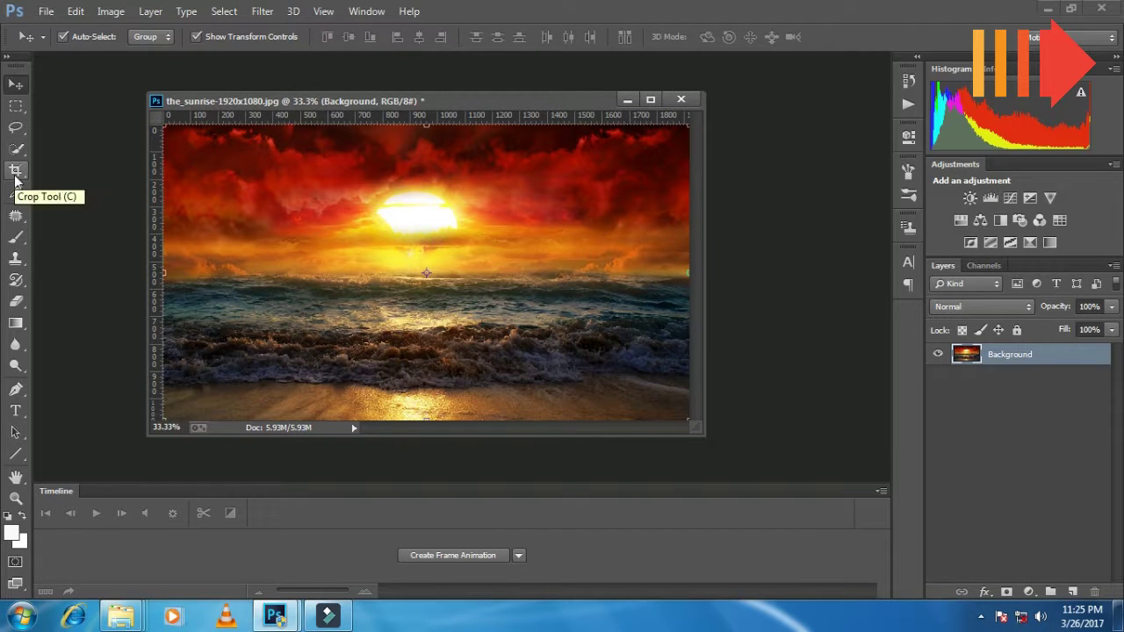
# Crop the sunrise photo to a wide strip of red sky and sun, removing sea and beach
pyautogui.click(16, 172)
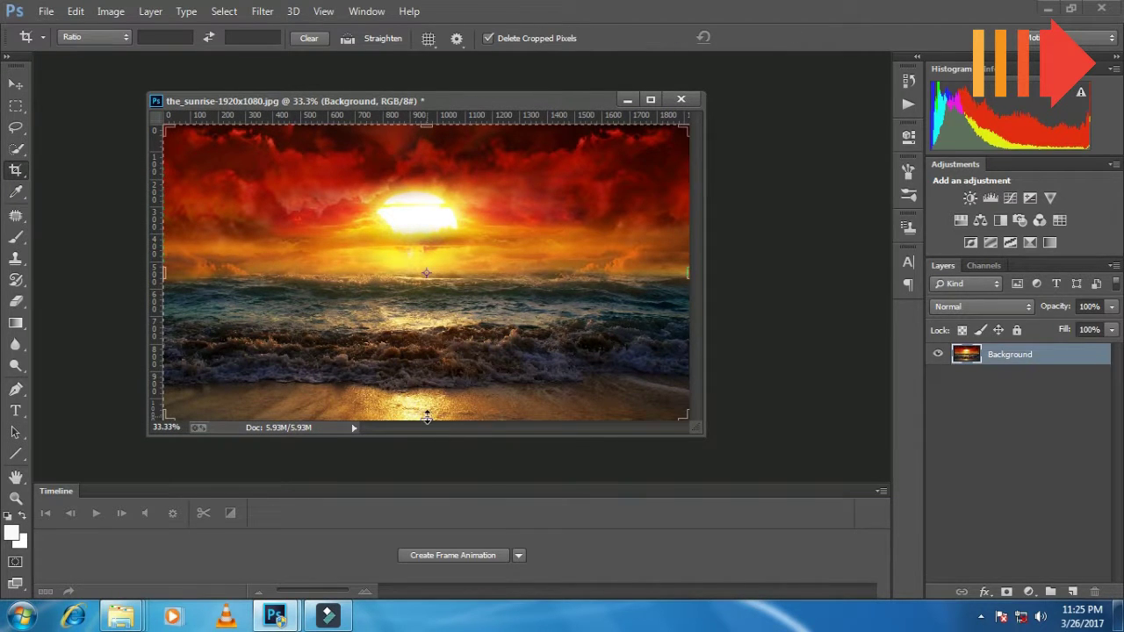
pyautogui.moveTo(427, 417); pyautogui.dragTo(443, 347)
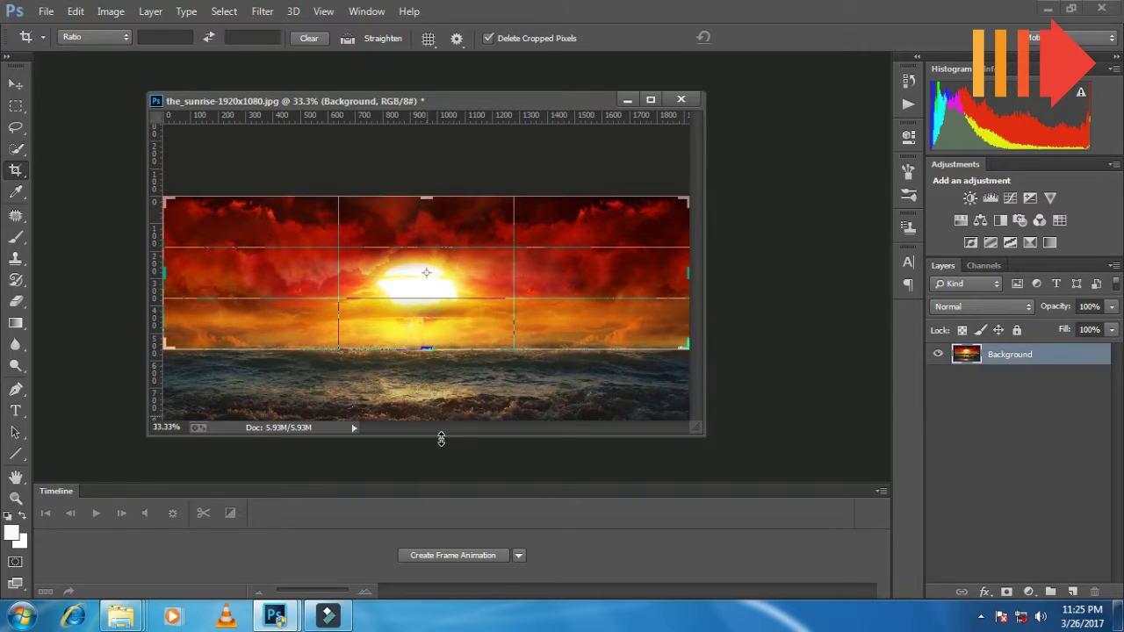
pyautogui.moveTo(441, 439); pyautogui.dragTo(441, 446)
pyautogui.press('Return')
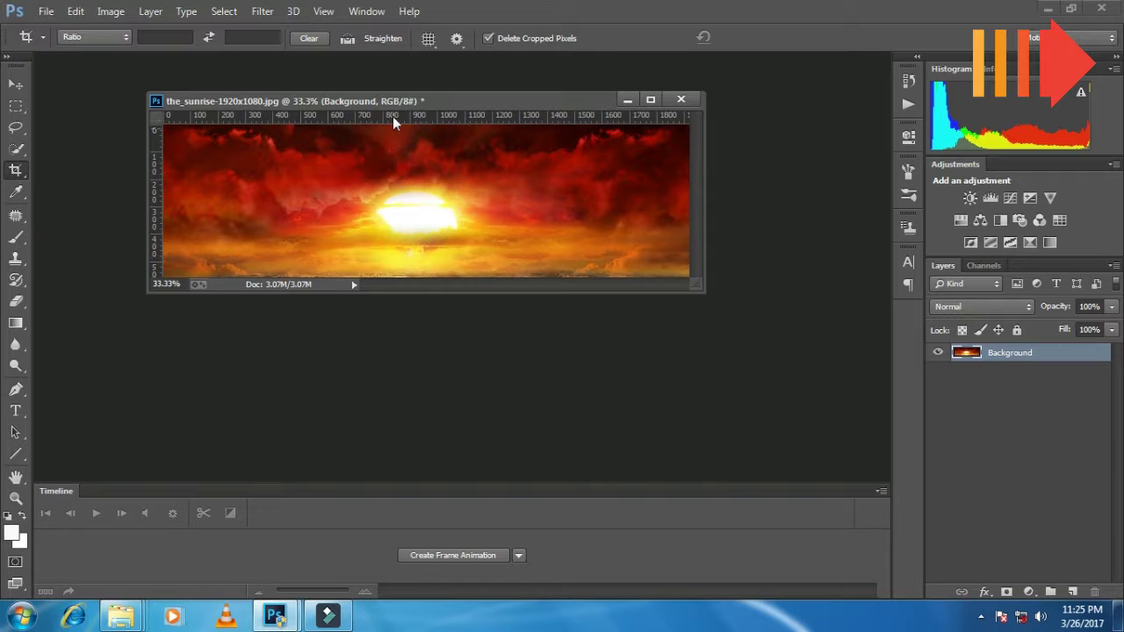
pyautogui.moveTo(422, 102); pyautogui.dragTo(577, 92)
pyautogui.click(46, 12)
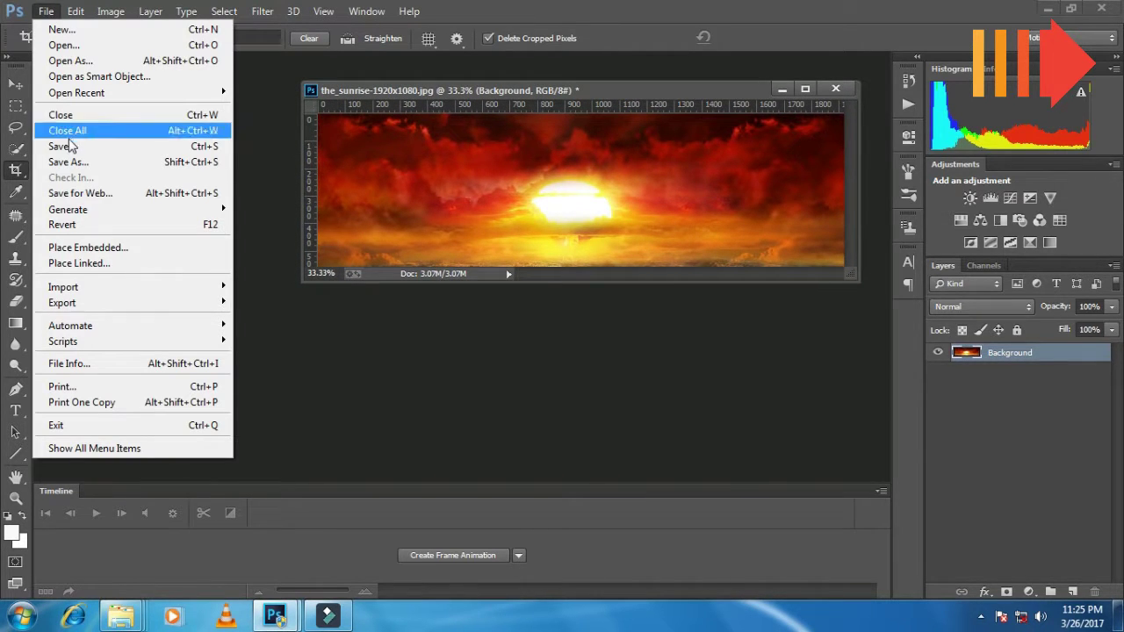
# Create a blank white document using the sunrise photo's preset width with a taller height
pyautogui.click(74, 30)
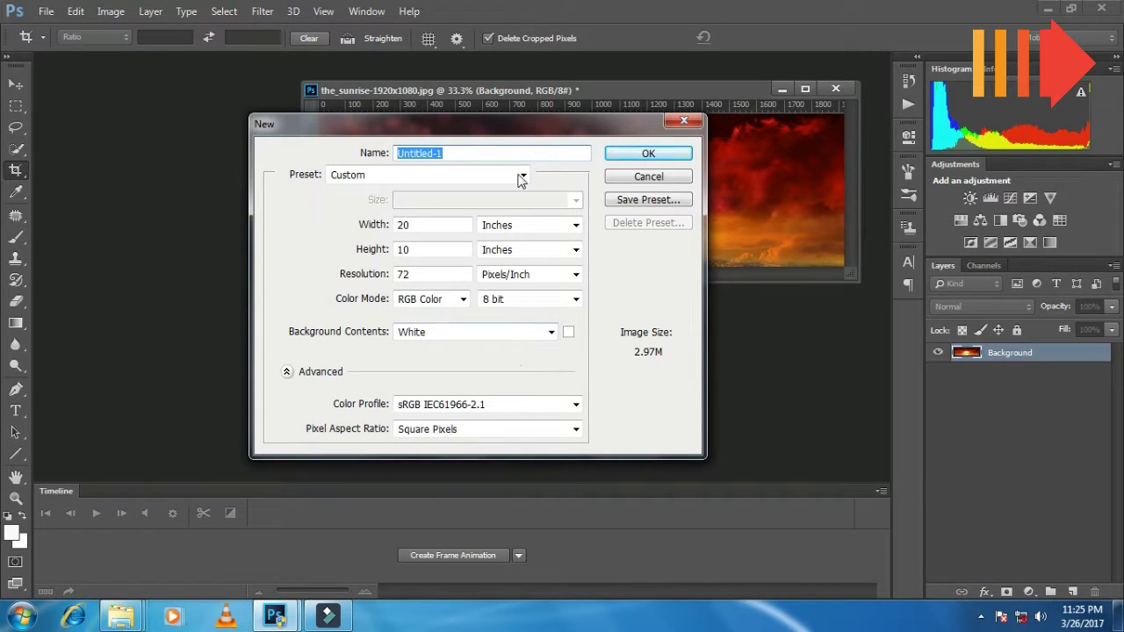
pyautogui.click(522, 176)
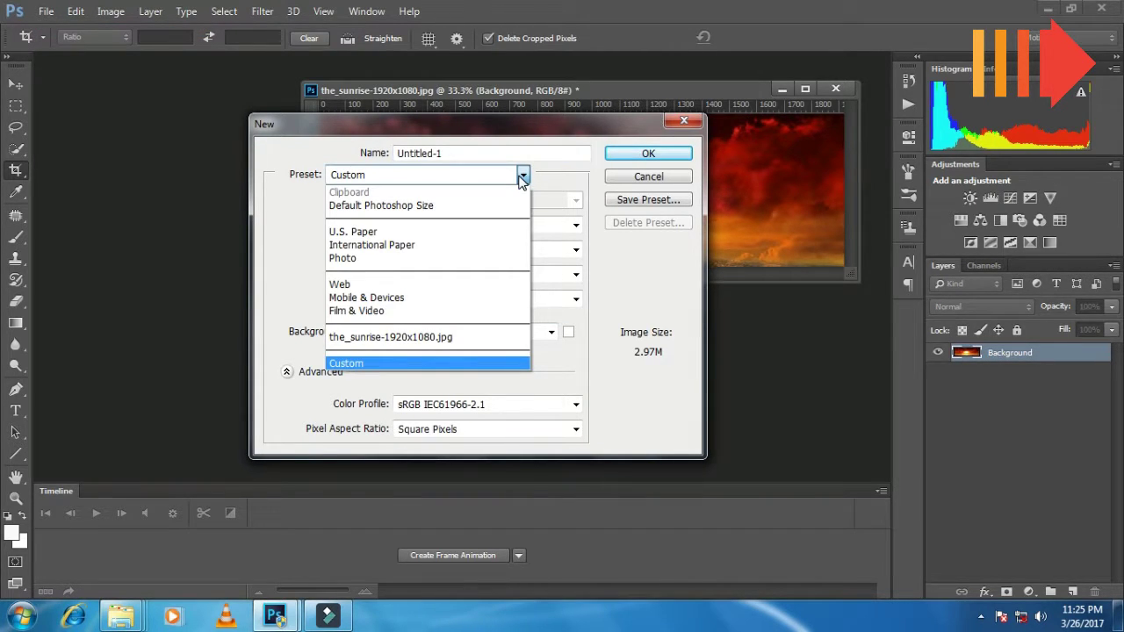
pyautogui.click(470, 337)
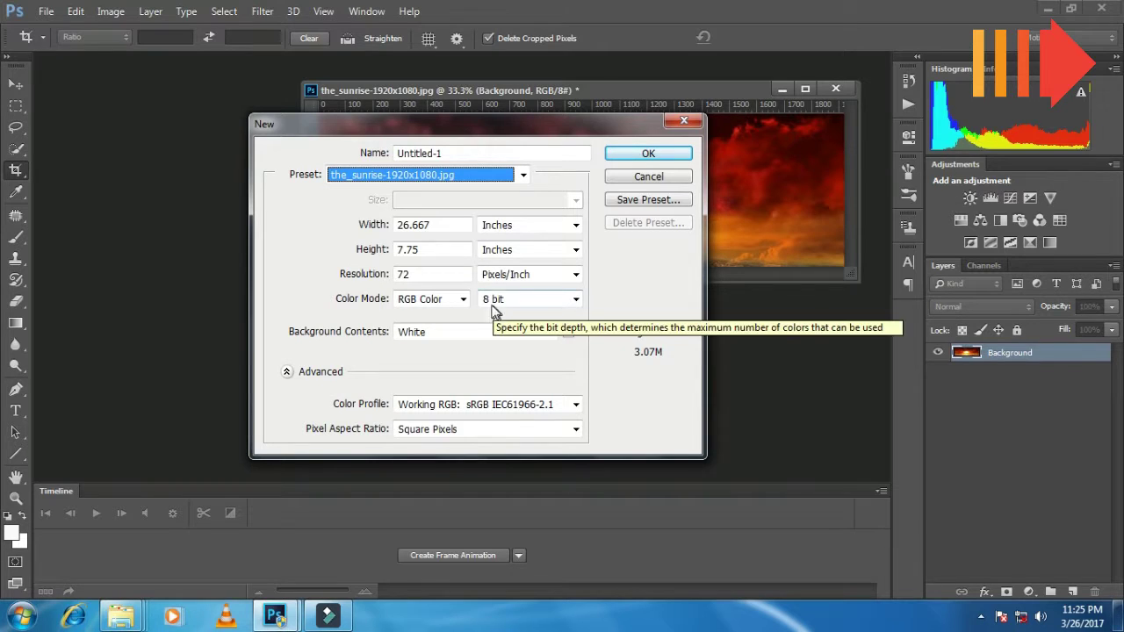
pyautogui.doubleClick(428, 249)
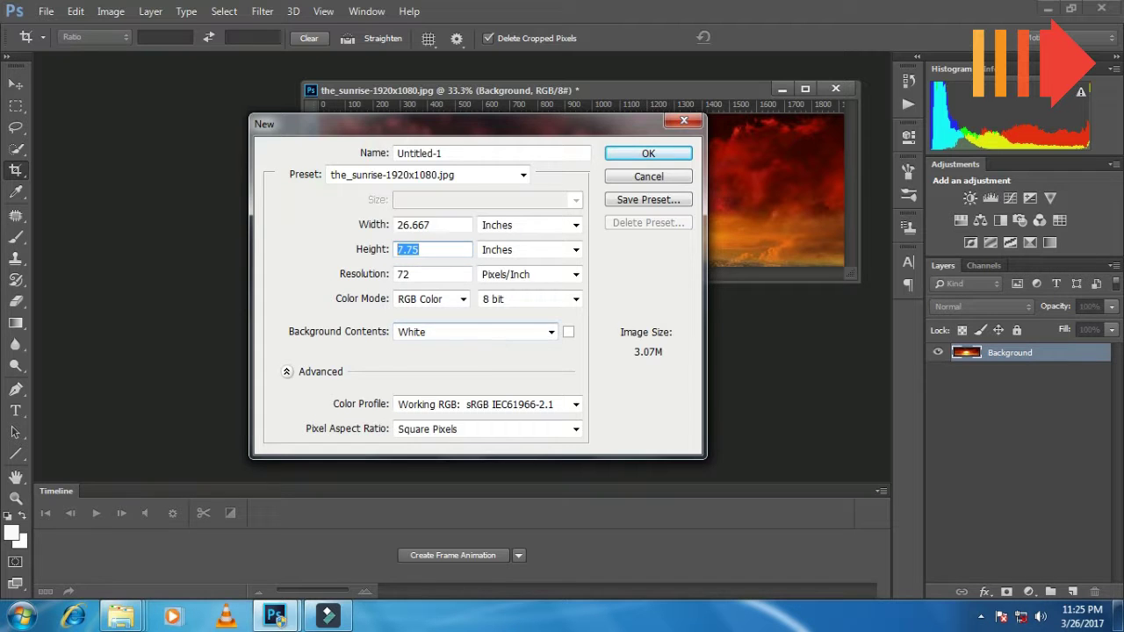
pyautogui.press('Return')
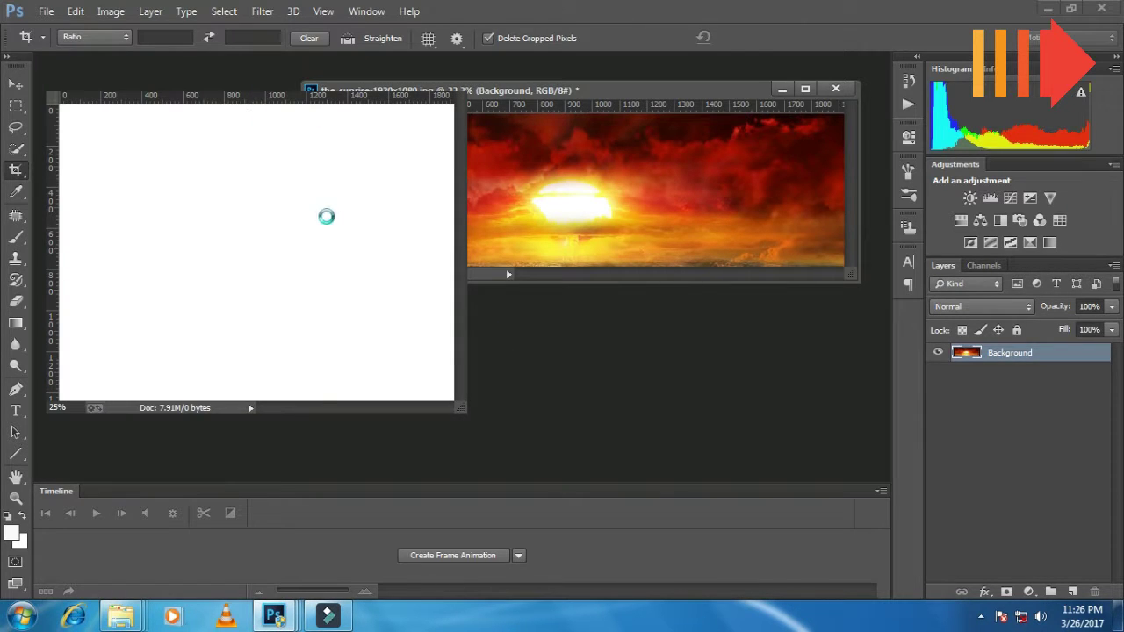
pyautogui.moveTo(248, 85); pyautogui.dragTo(282, 121)
pyautogui.moveTo(610, 94); pyautogui.dragTo(630, 88)
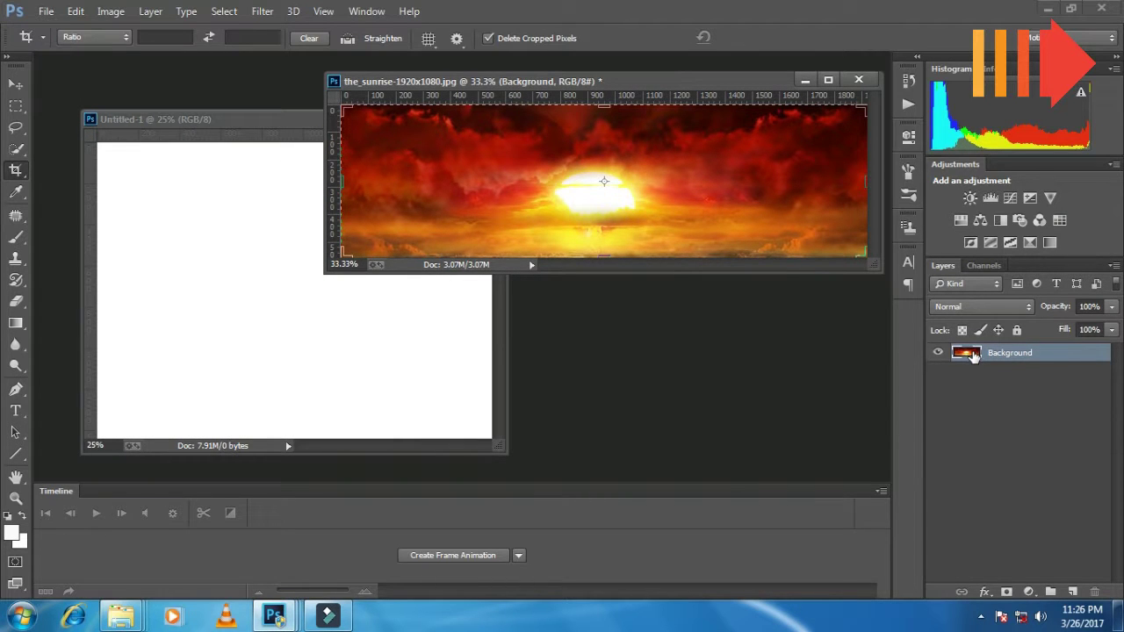
# Move the sky strip to the top of Untitled-1 and place a duplicate copy below it
pyautogui.press('alt')
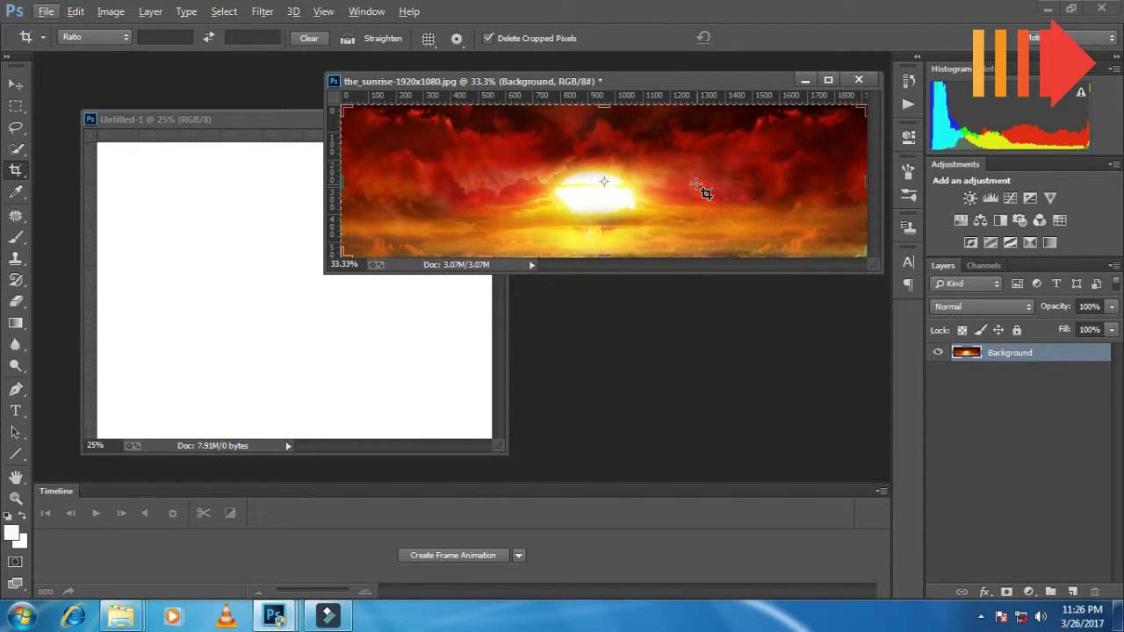
pyautogui.click(16, 85)
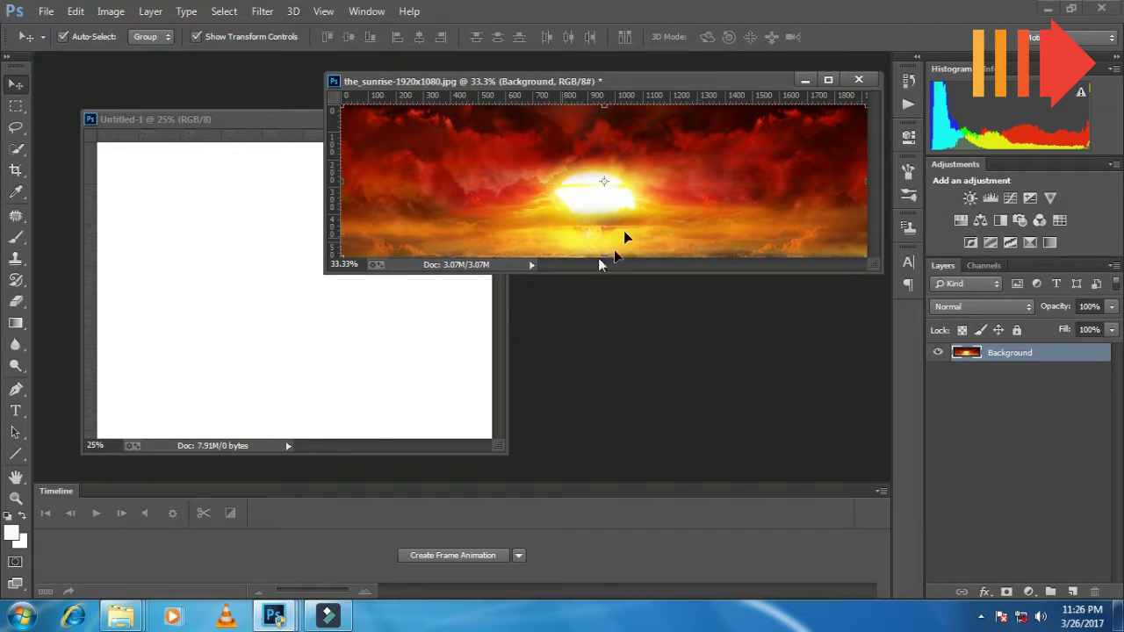
pyautogui.moveTo(647, 201)
pyautogui.mouseDown()
pyautogui.moveTo(340, 332)
pyautogui.moveTo(394, 322)
pyautogui.mouseUp()
pyautogui.moveTo(326, 315)
pyautogui.mouseDown()
pyautogui.moveTo(313, 257)
pyautogui.moveTo(316, 182)
pyautogui.mouseUp()
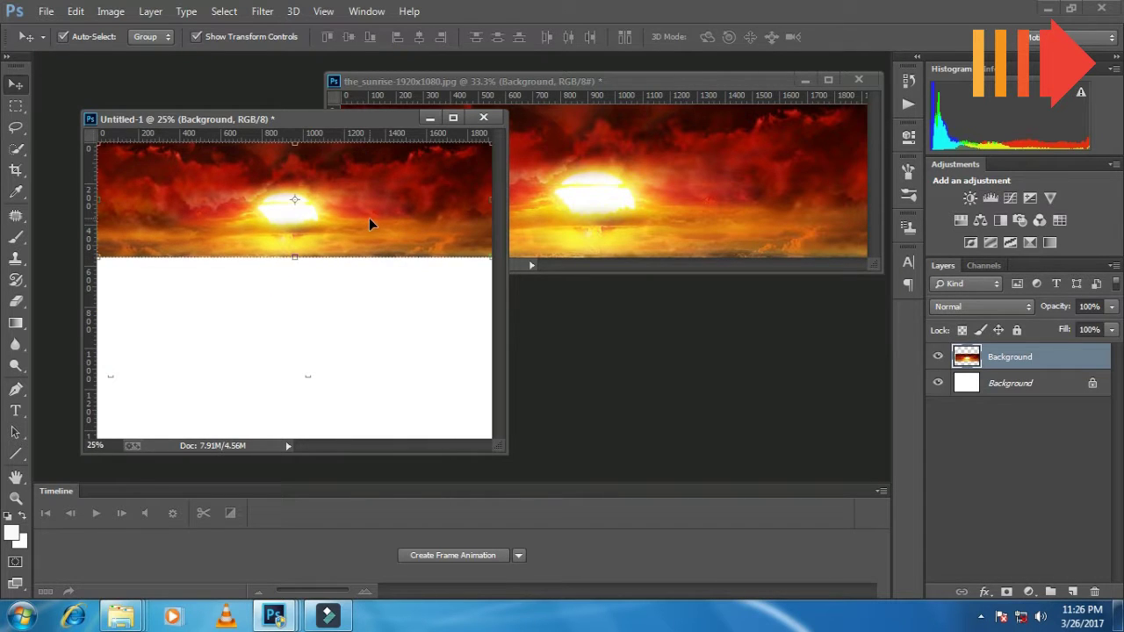
pyautogui.moveTo(383, 230); pyautogui.dragTo(385, 353)
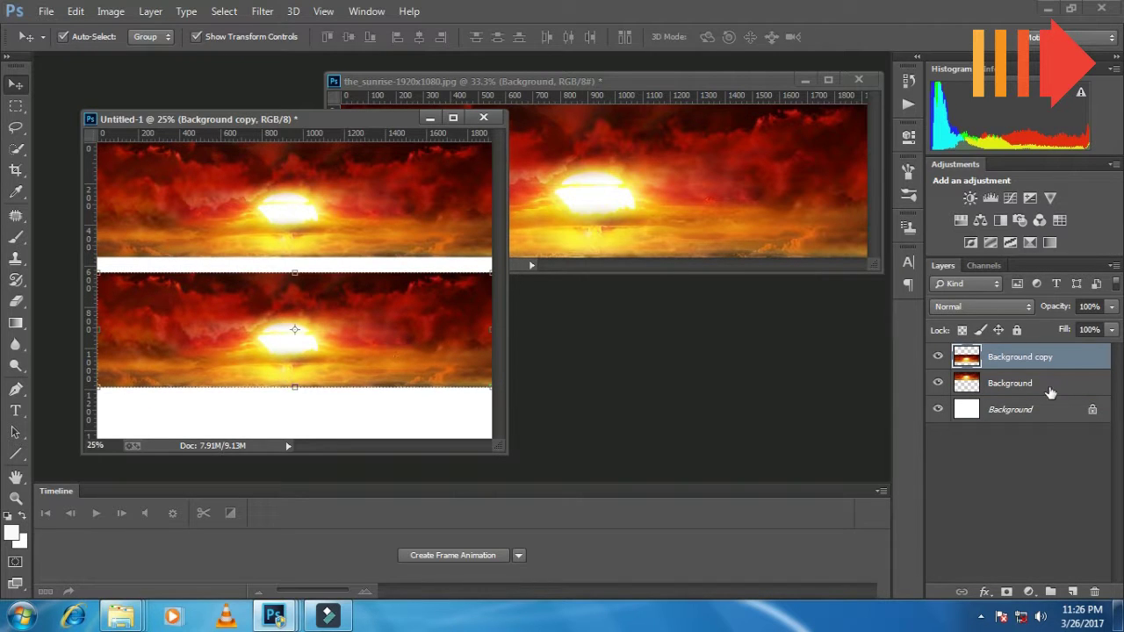
pyautogui.click(1006, 387)
pyautogui.click(1005, 355)
# Flip Background copy vertically and move it up against the top strip
pyautogui.click(45, 12)
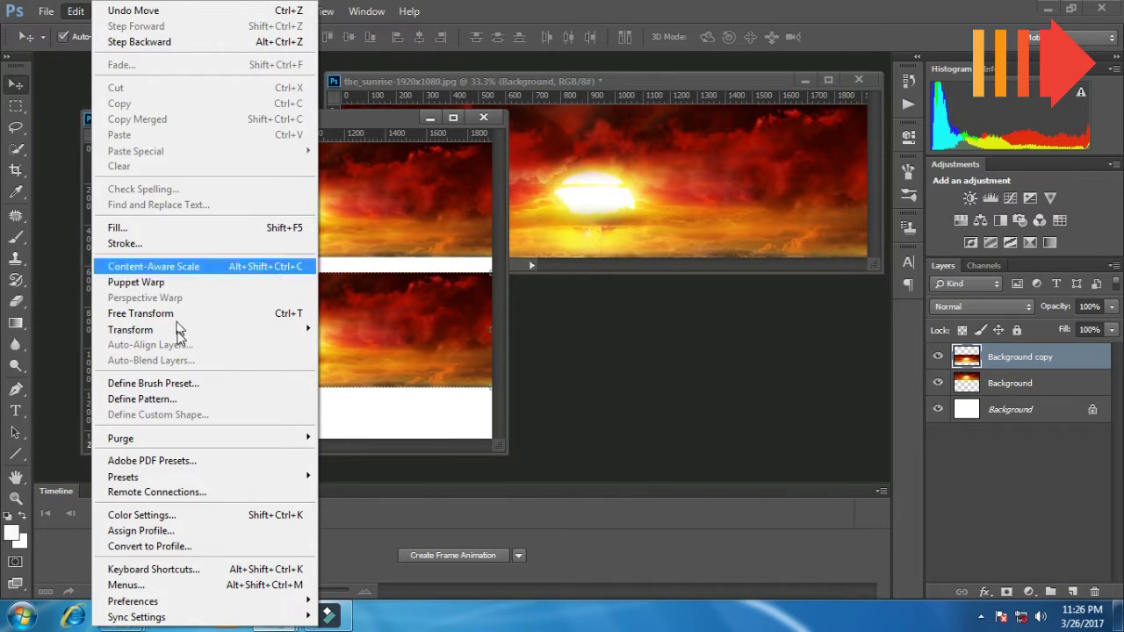
pyautogui.moveTo(202, 329)
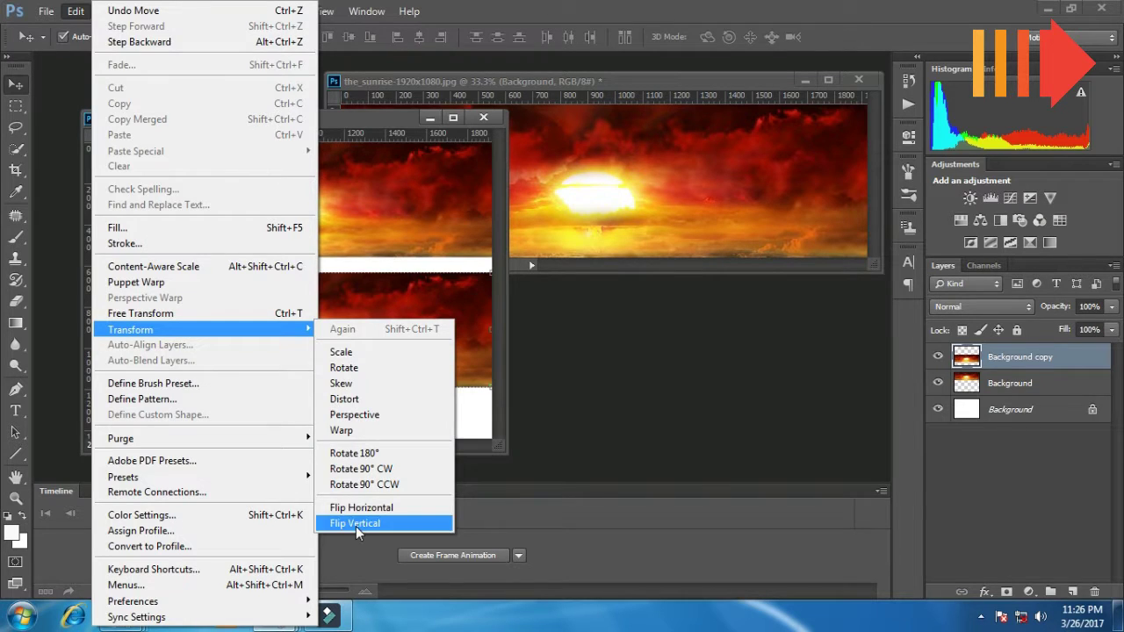
pyautogui.click(356, 523)
pyautogui.moveTo(339, 344); pyautogui.dragTo(356, 314)
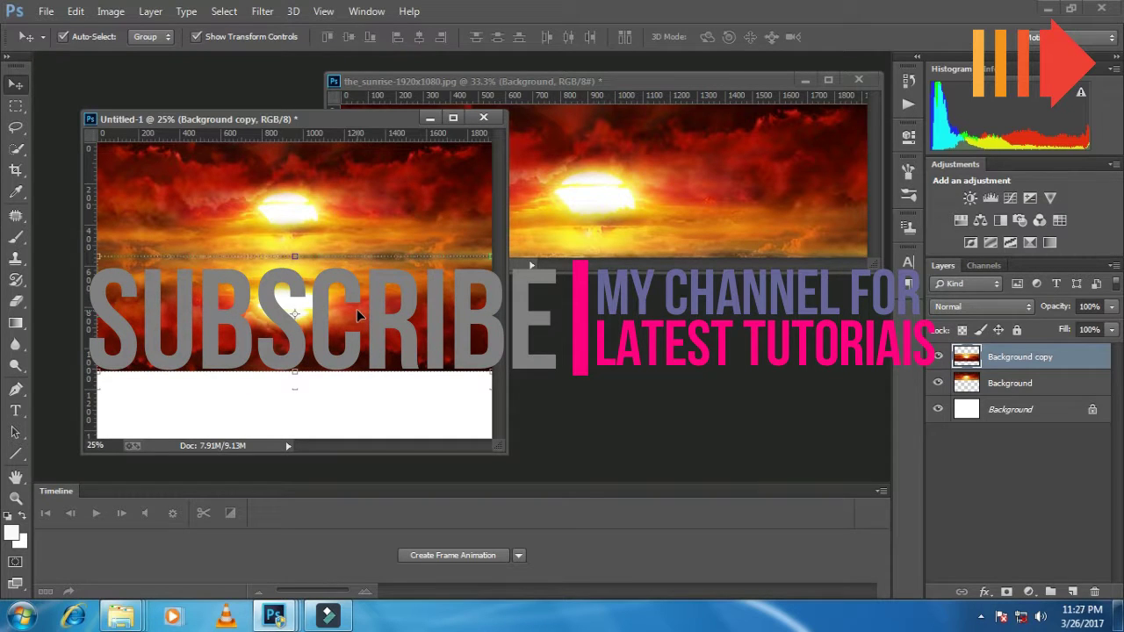
pyautogui.click(453, 117)
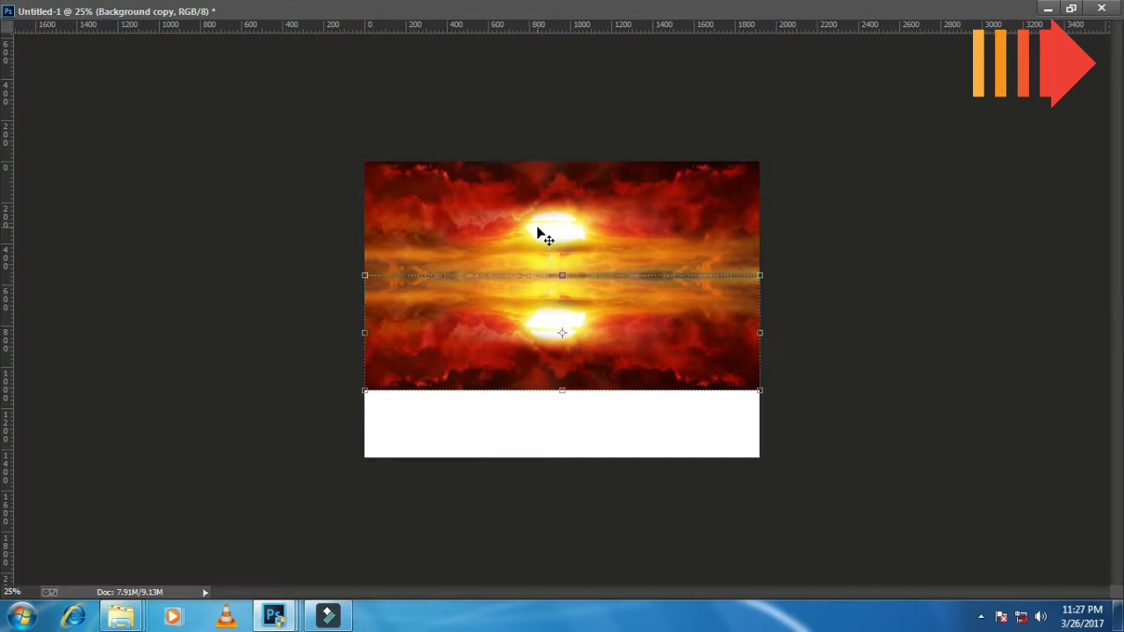
pyautogui.hotkey('ctrl', '+')
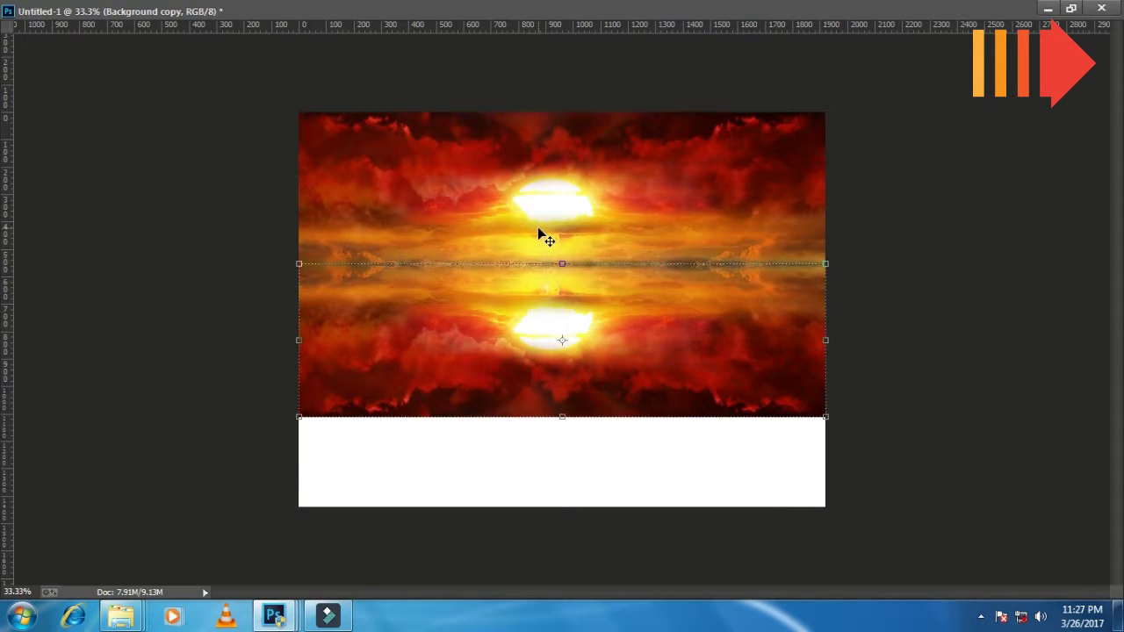
pyautogui.hotkey('ctrl', '+')
# Nudge the flipped copy with arrow keys until the seam at the mirror line closes
pyautogui.moveTo(620, 218); pyautogui.dragTo(620, 240)
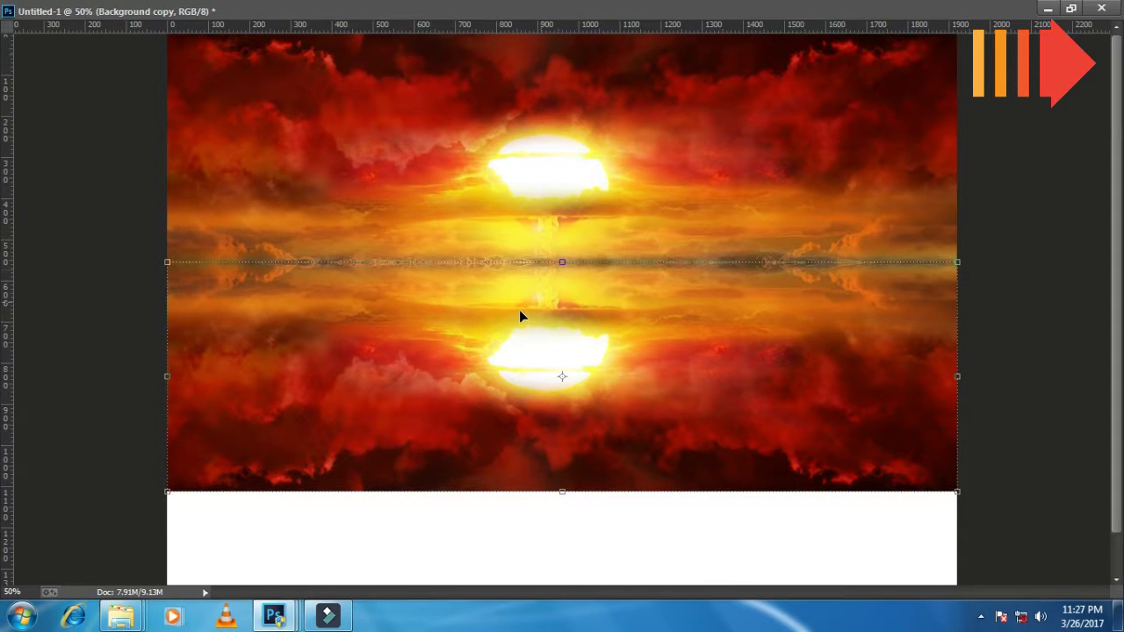
pyautogui.press('Down')
pyautogui.press('Down')
pyautogui.press('Down')
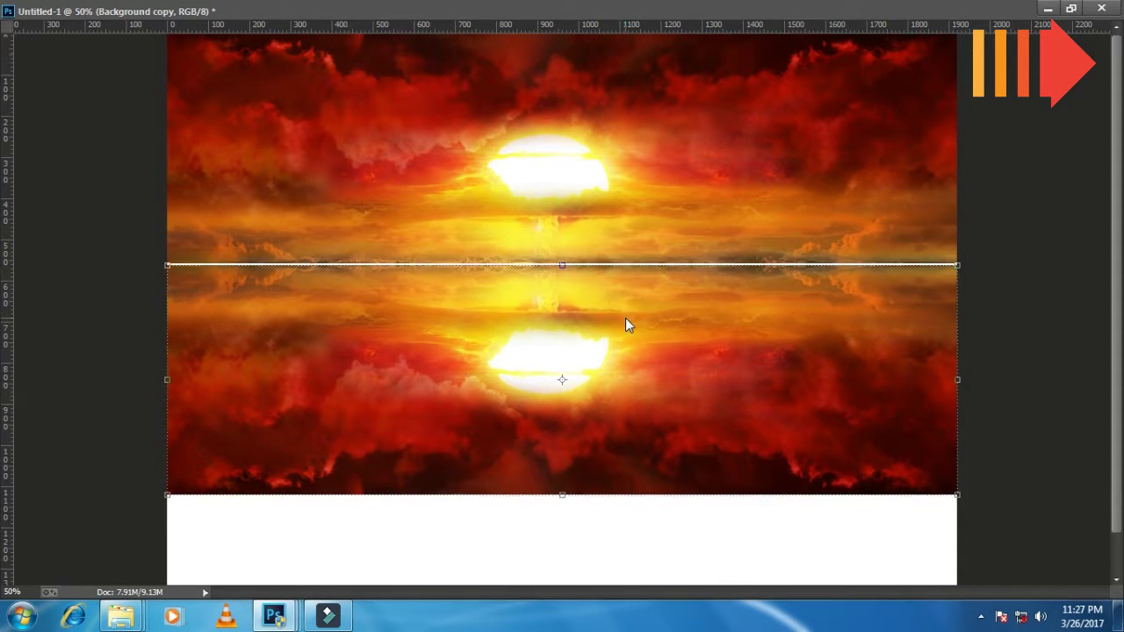
pyautogui.press('Up')
pyautogui.press('Up')
pyautogui.press('Up')
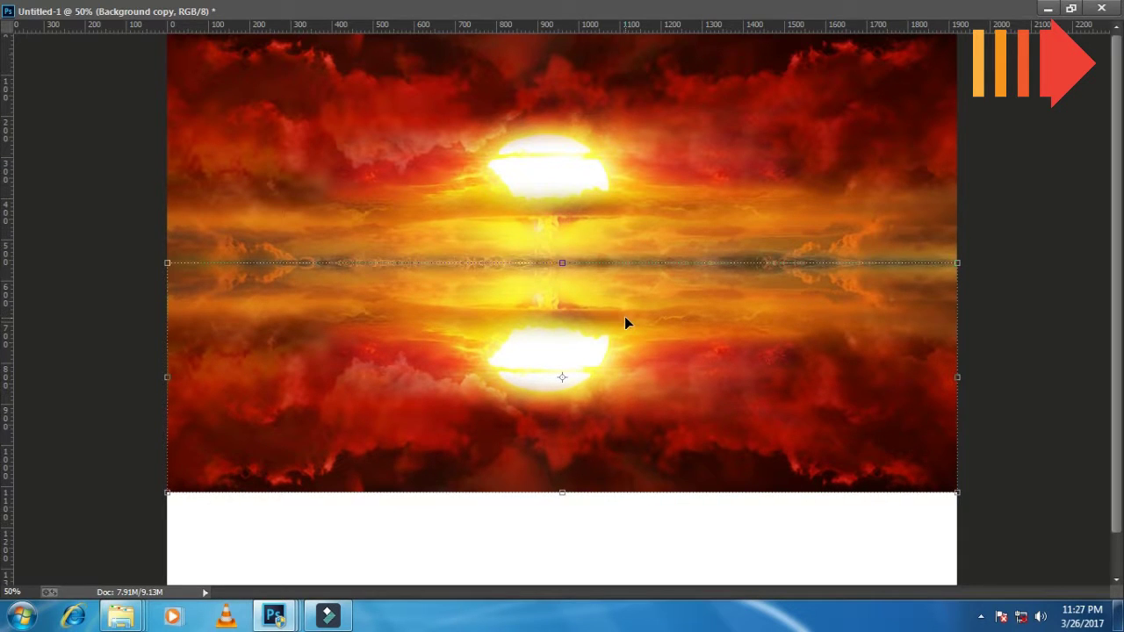
pyautogui.press('Up')
pyautogui.press('Up')
pyautogui.press('Up')
pyautogui.press('Down')
pyautogui.press('Down')
pyautogui.press('Down')
pyautogui.press('Down')
pyautogui.press('Down')
pyautogui.press('Down')
pyautogui.press('Up')
pyautogui.press('Up')
pyautogui.press('Up')
pyautogui.press('Return')
pyautogui.hotkey('ctrl', 't')
pyautogui.press('Up')
pyautogui.press('Up')
pyautogui.press('Up')
pyautogui.press('Up')
pyautogui.press('Up')
pyautogui.press('Up')
pyautogui.press('Down')
pyautogui.press('Down')
pyautogui.press('Down')
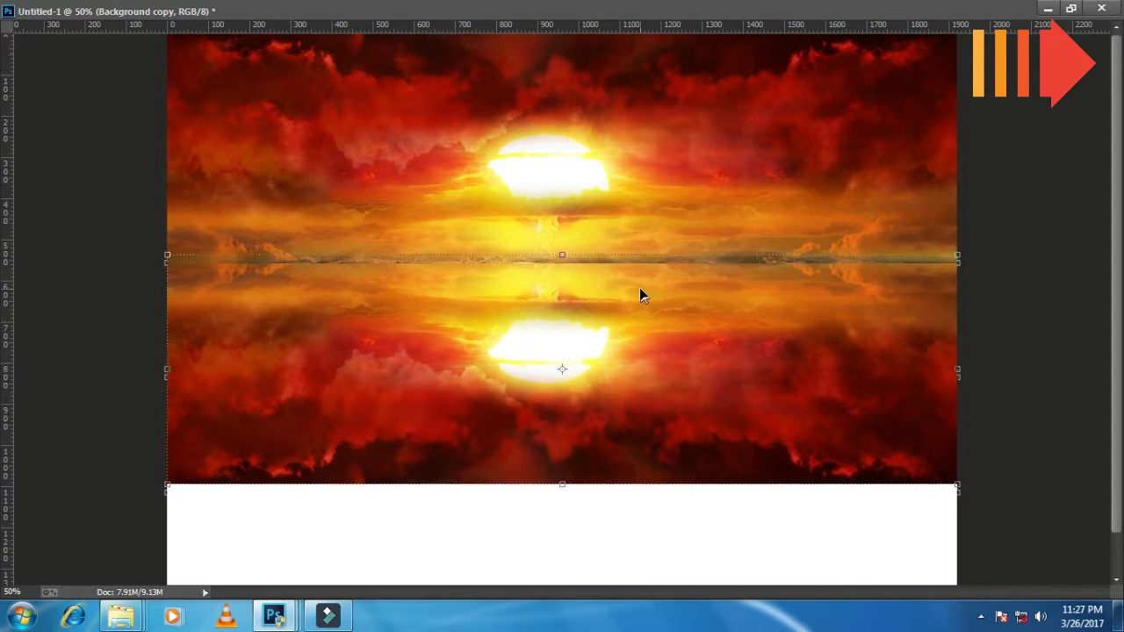
pyautogui.press('Down')
pyautogui.press('Down')
pyautogui.press('Down')
pyautogui.press('Down')
pyautogui.press('Down')
pyautogui.press('Down')
pyautogui.press('Down')
pyautogui.press('Down')
pyautogui.press('Down')
pyautogui.press('Up')
pyautogui.press('Up')
pyautogui.press('Up')
pyautogui.press('Up')
pyautogui.press('Up')
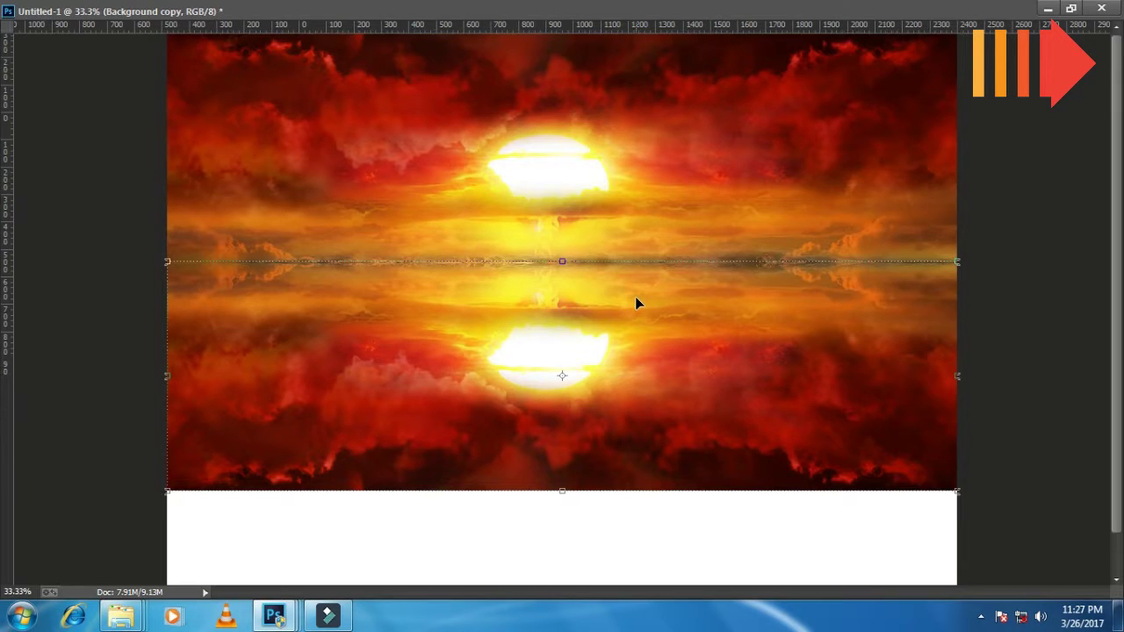
# Restore the standard workspace with panels and maximize the Untitled-1 canvas
pyautogui.hotkey('ctrl', '-')
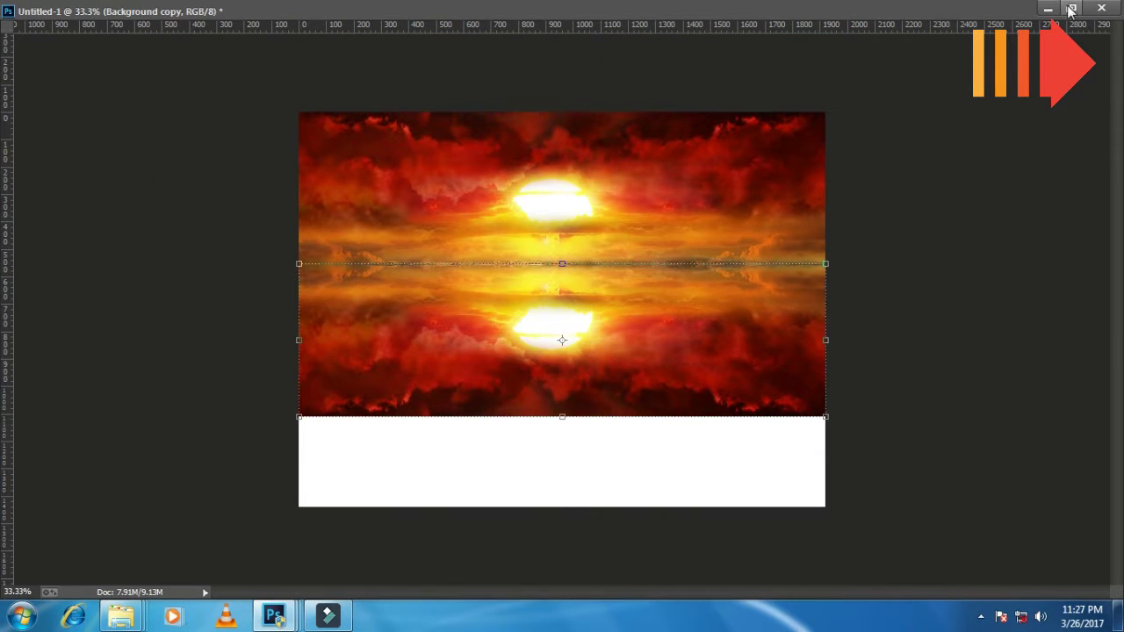
pyautogui.press('f')
pyautogui.click(452, 116)
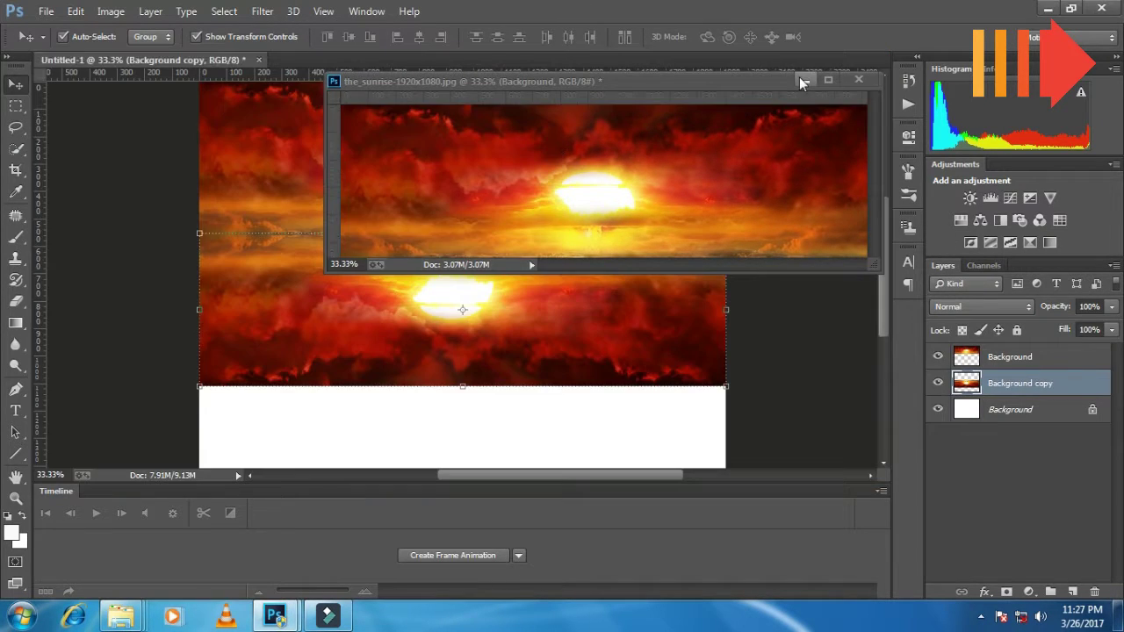
pyautogui.click(801, 79)
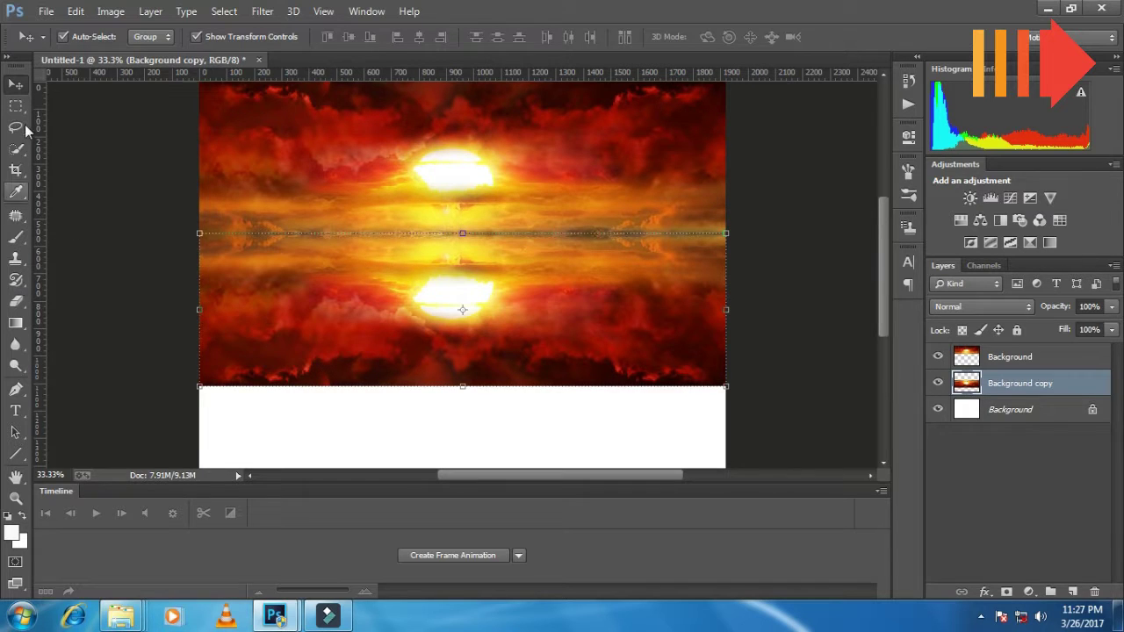
# Crop Untitled-1 to 1134 px high, trimming the white strip below the reflection
pyautogui.click(20, 173)
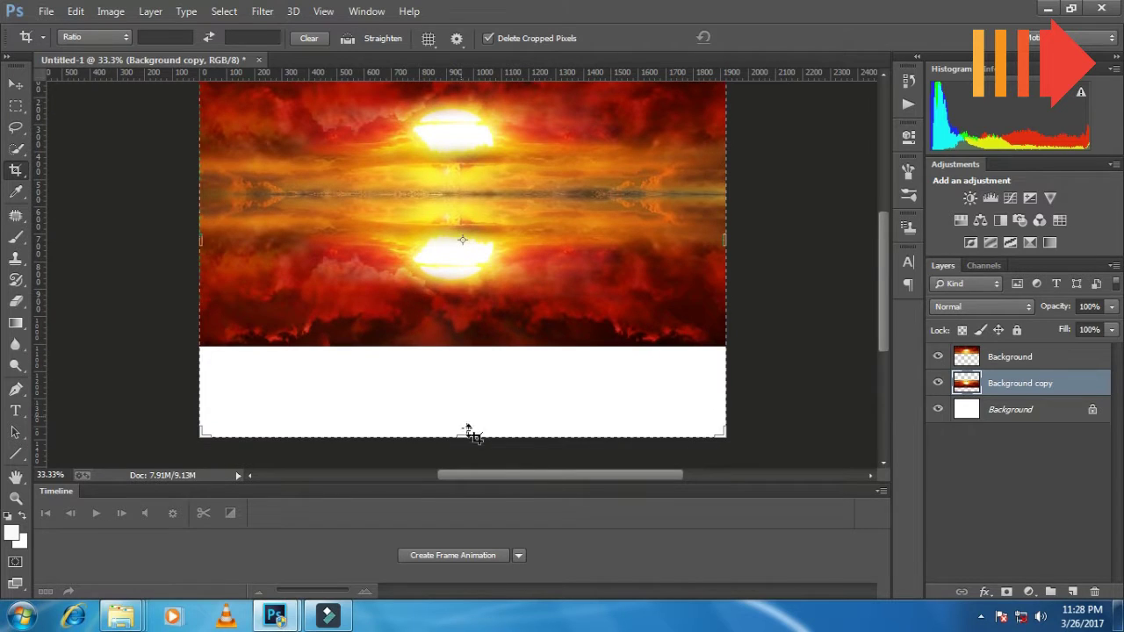
pyautogui.moveTo(466, 402); pyautogui.dragTo(472, 394)
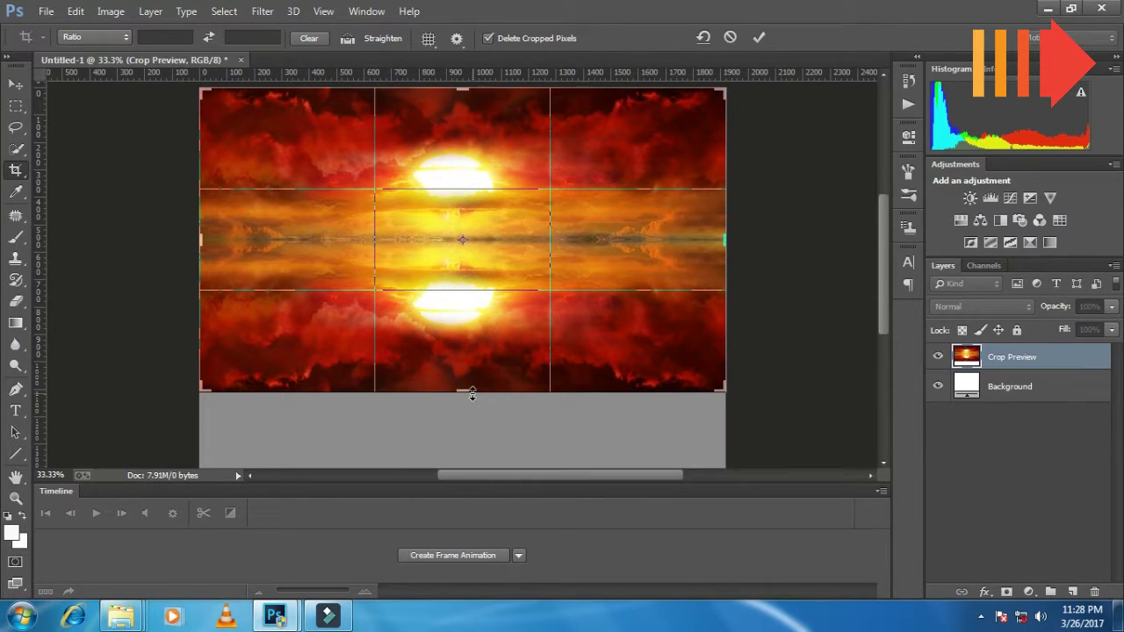
pyautogui.press('Return')
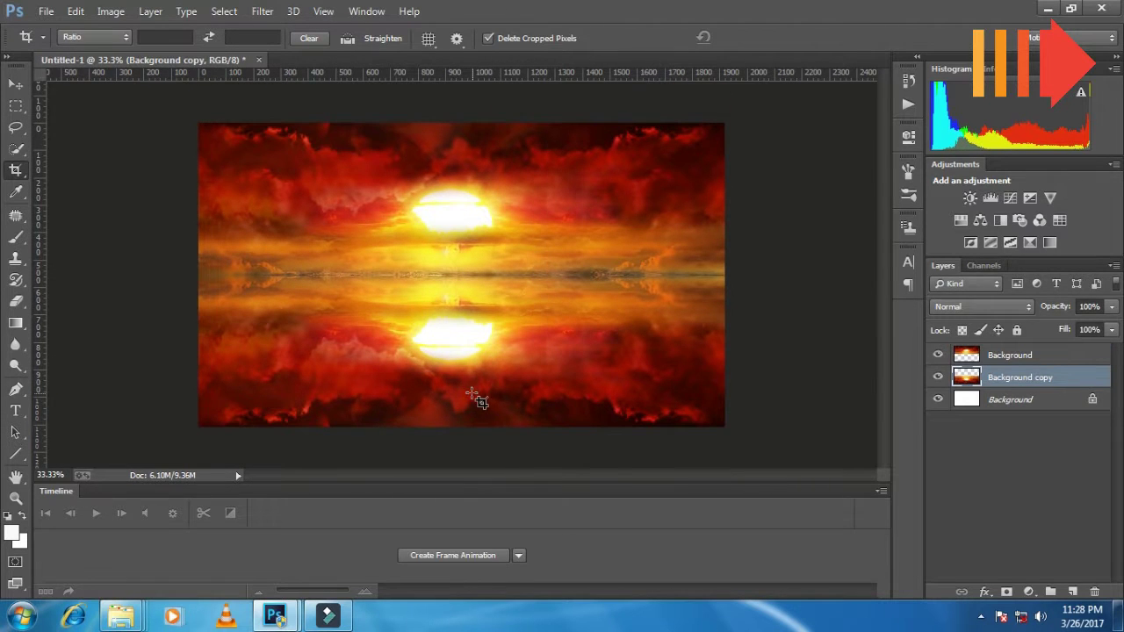
pyautogui.click(15, 83)
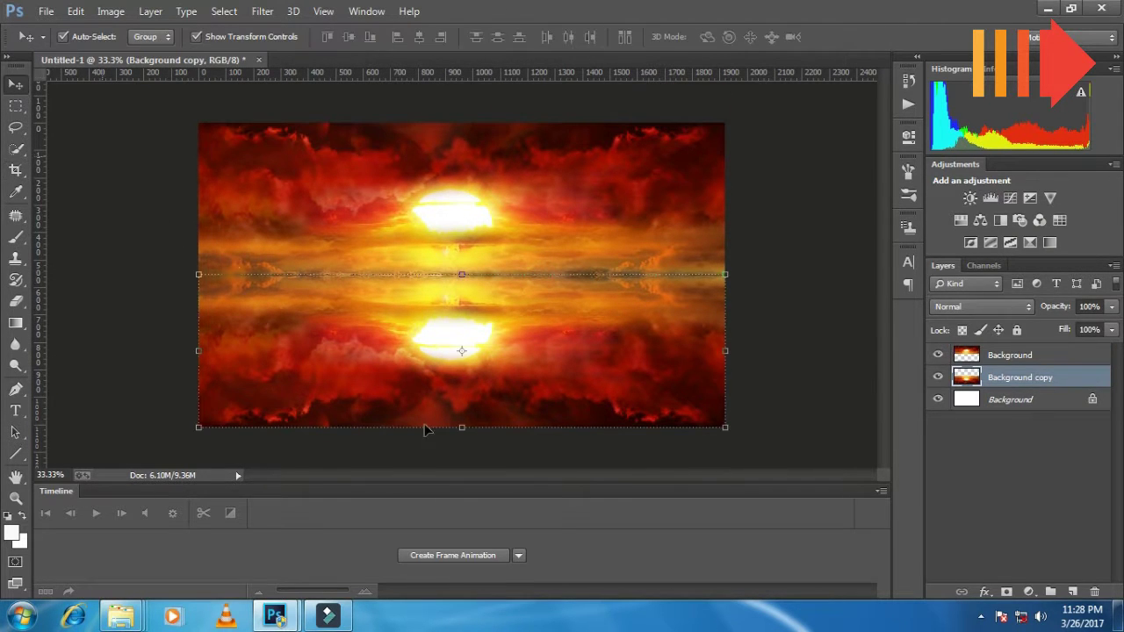
# Apply Ocean Ripple to the reflection with Ripple Size 10 and Ripple Magnitude 13
pyautogui.click(262, 11)
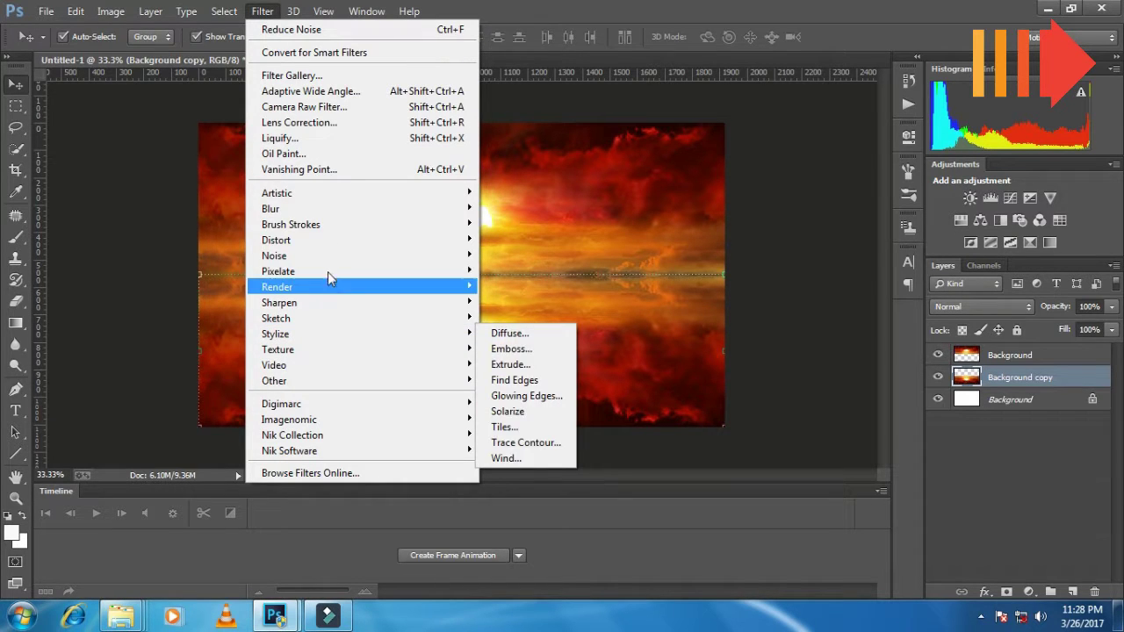
pyautogui.moveTo(275, 239)
pyautogui.click(512, 279)
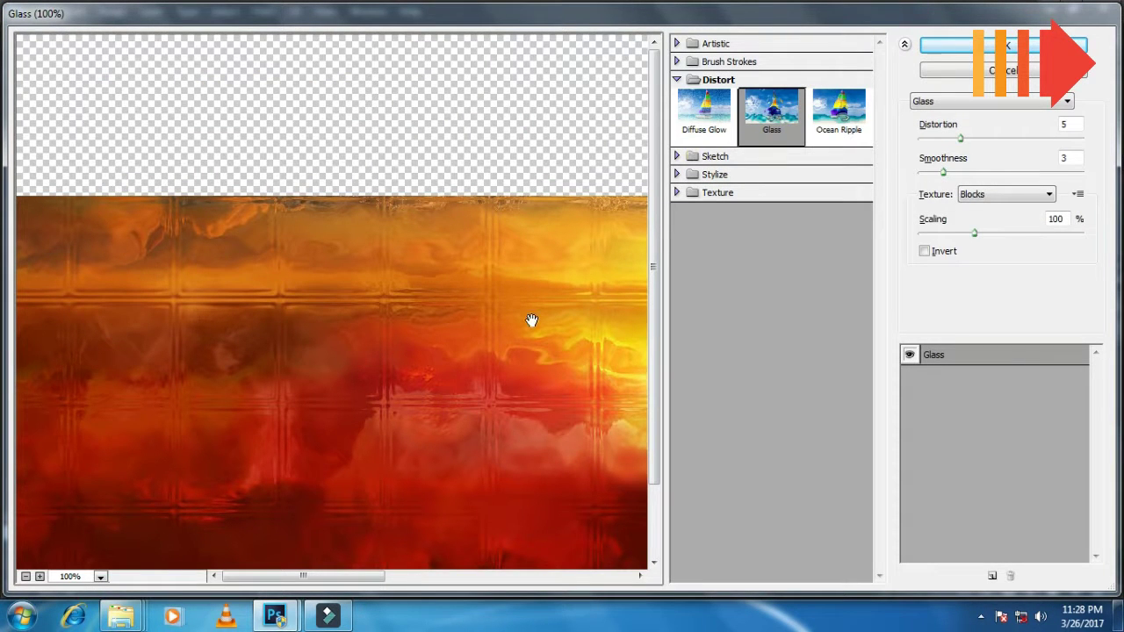
pyautogui.click(25, 576)
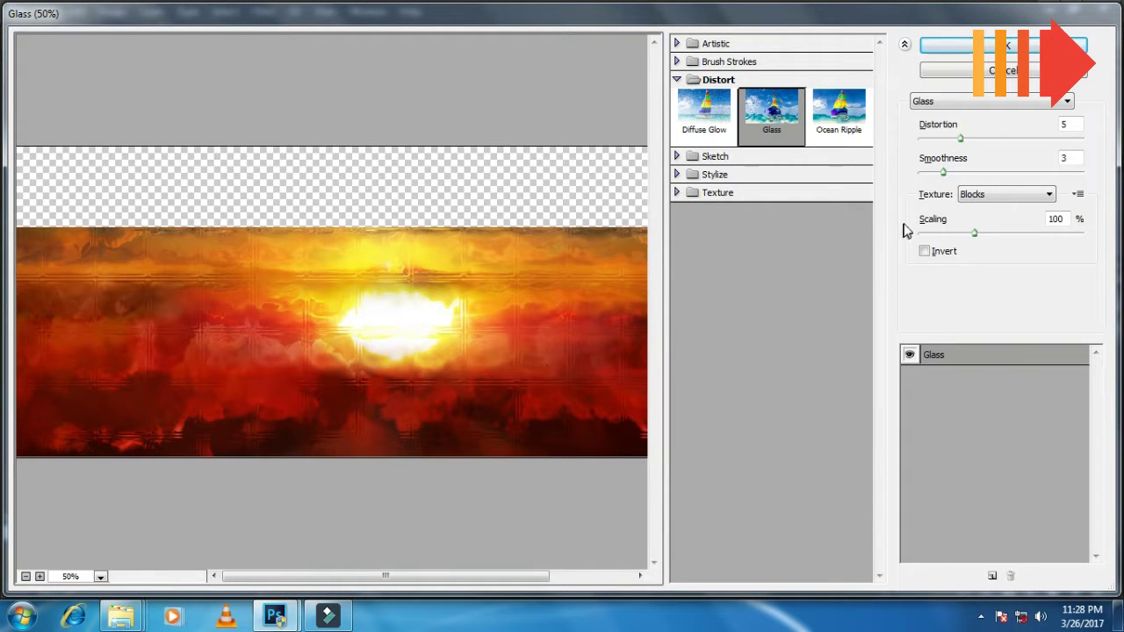
pyautogui.click(838, 112)
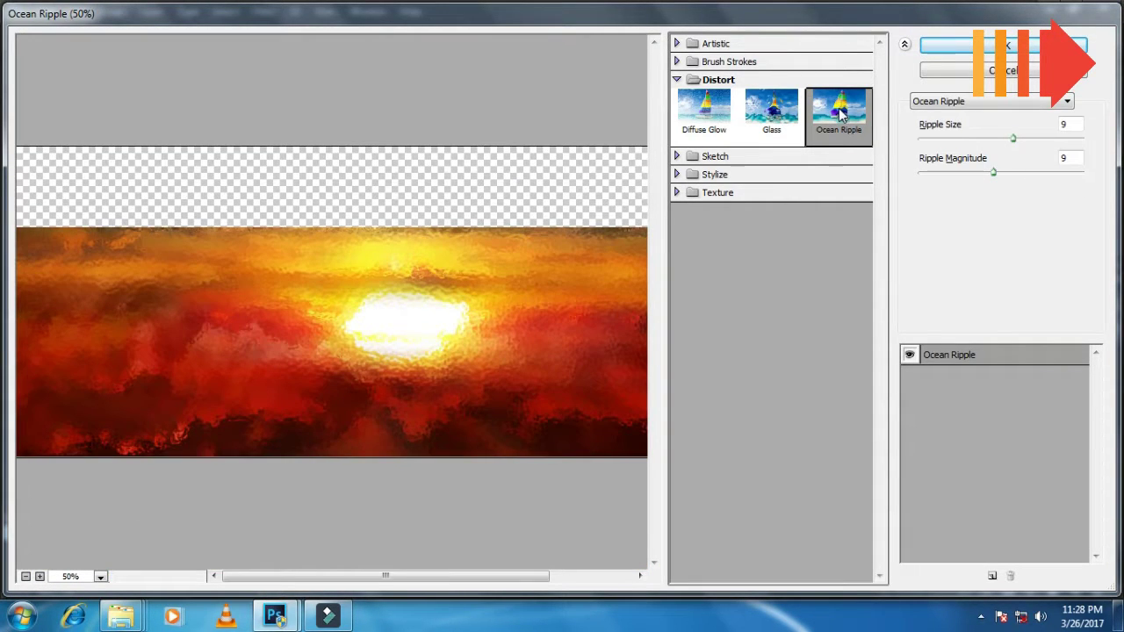
pyautogui.click(772, 110)
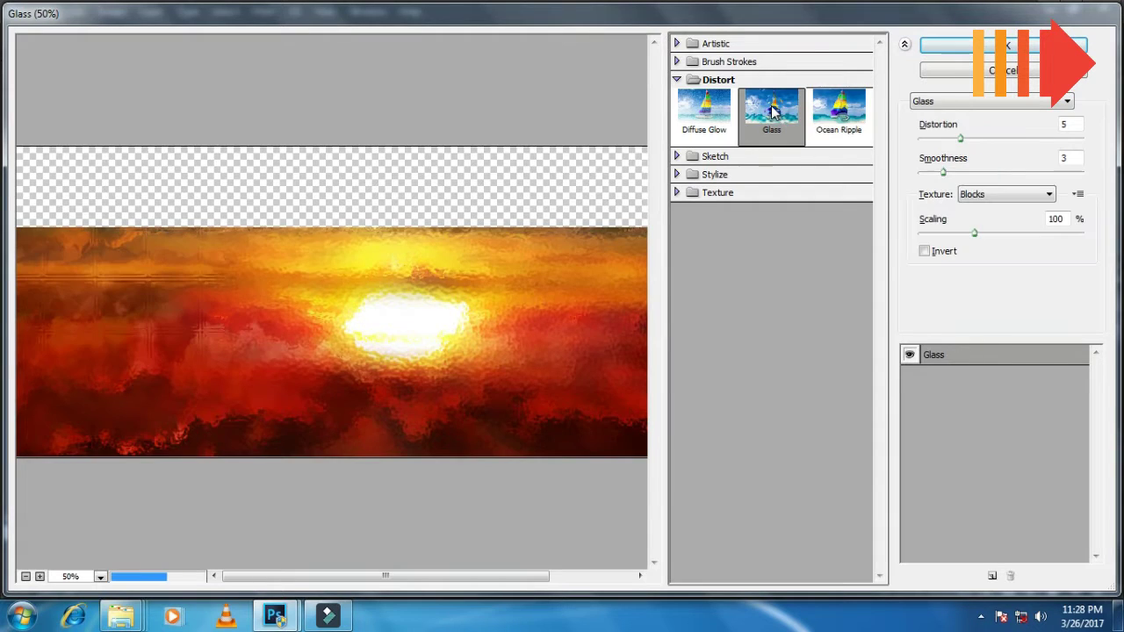
pyautogui.click(698, 117)
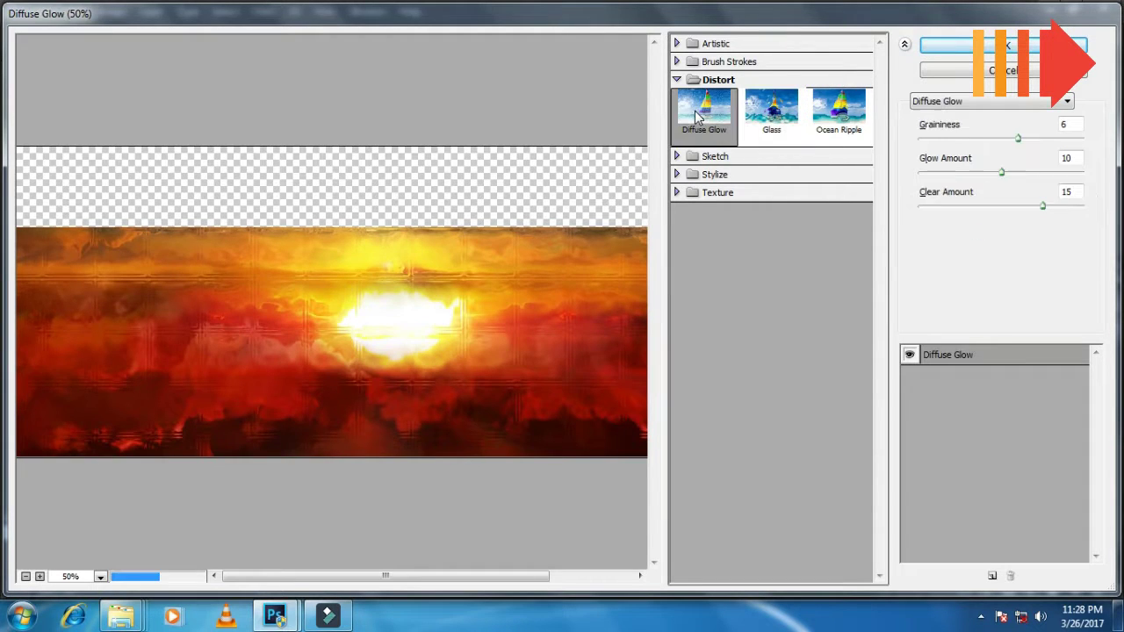
pyautogui.click(833, 118)
pyautogui.moveTo(992, 173)
pyautogui.mouseDown()
pyautogui.moveTo(975, 175)
pyautogui.moveTo(1023, 174)
pyautogui.moveTo(992, 138)
pyautogui.moveTo(1033, 146)
pyautogui.mouseUp()
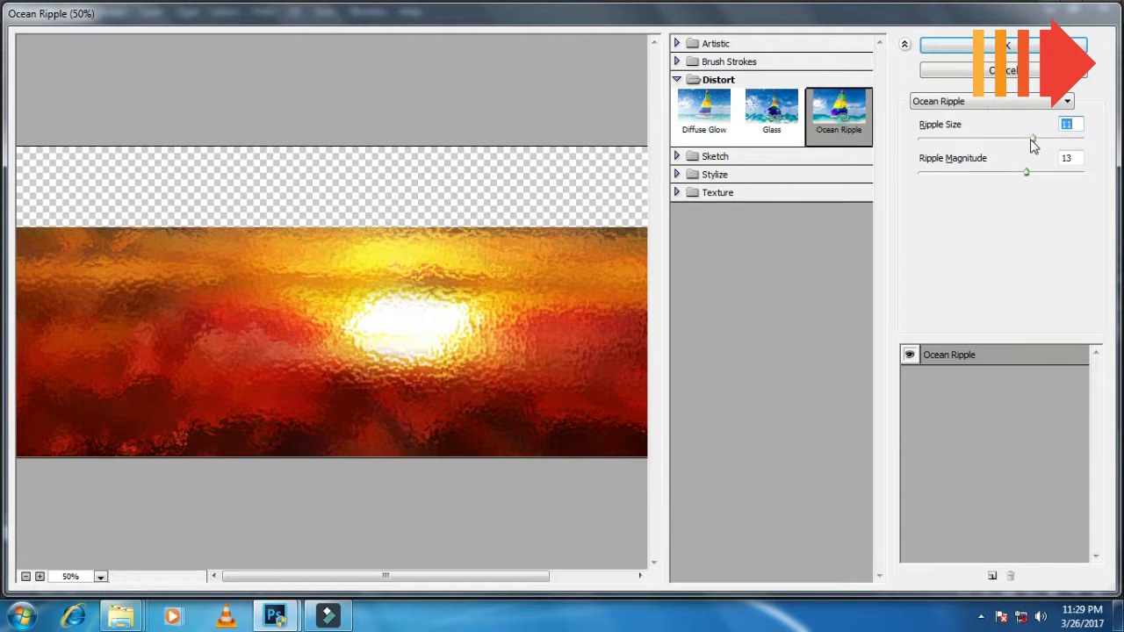
pyautogui.click(992, 45)
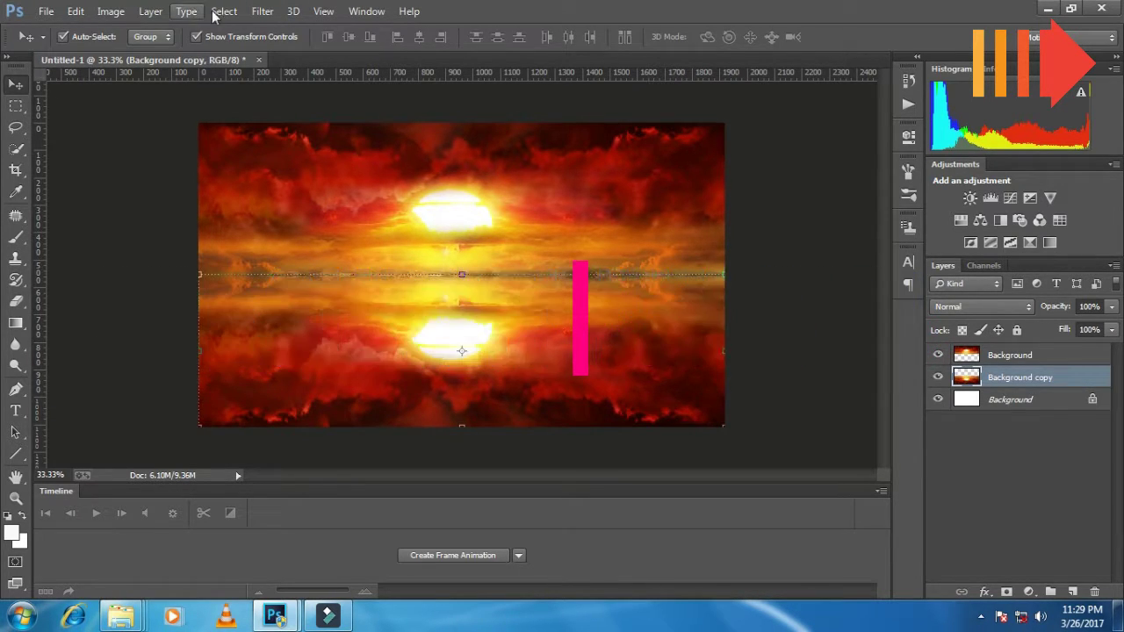
pyautogui.click(262, 12)
pyautogui.moveTo(276, 239)
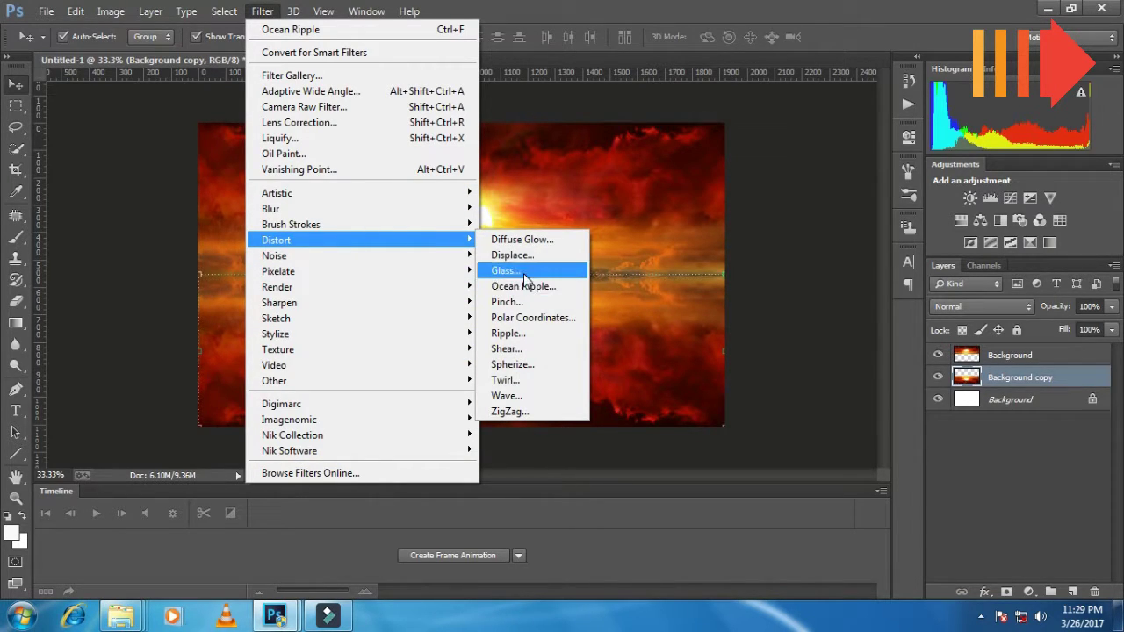
pyautogui.click(506, 270)
pyautogui.click(708, 114)
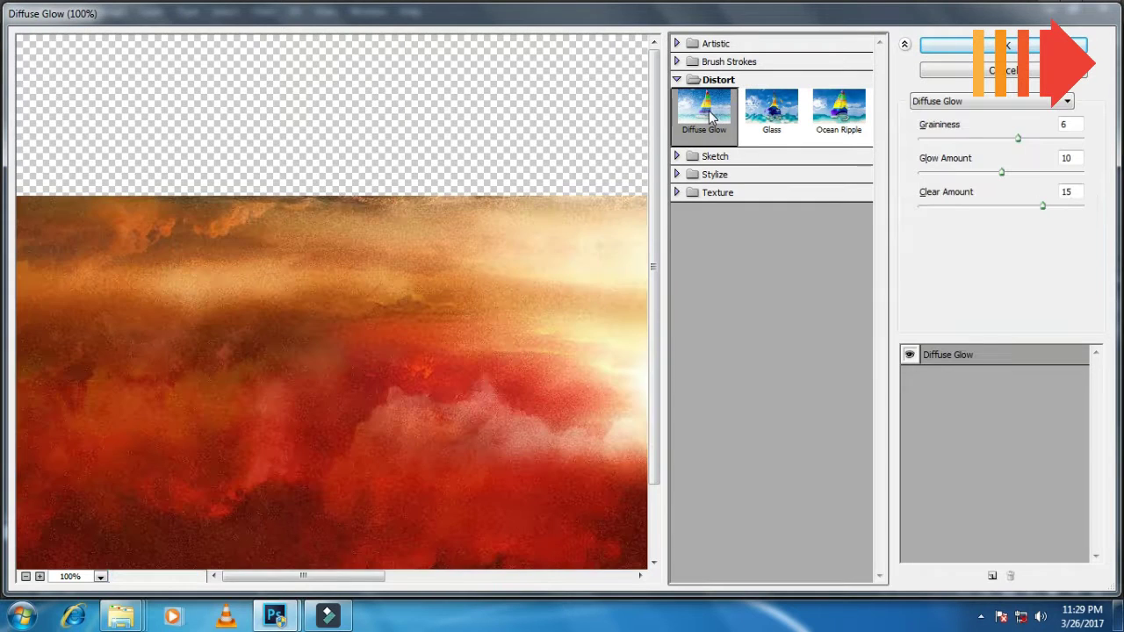
pyautogui.click(839, 110)
pyautogui.click(685, 156)
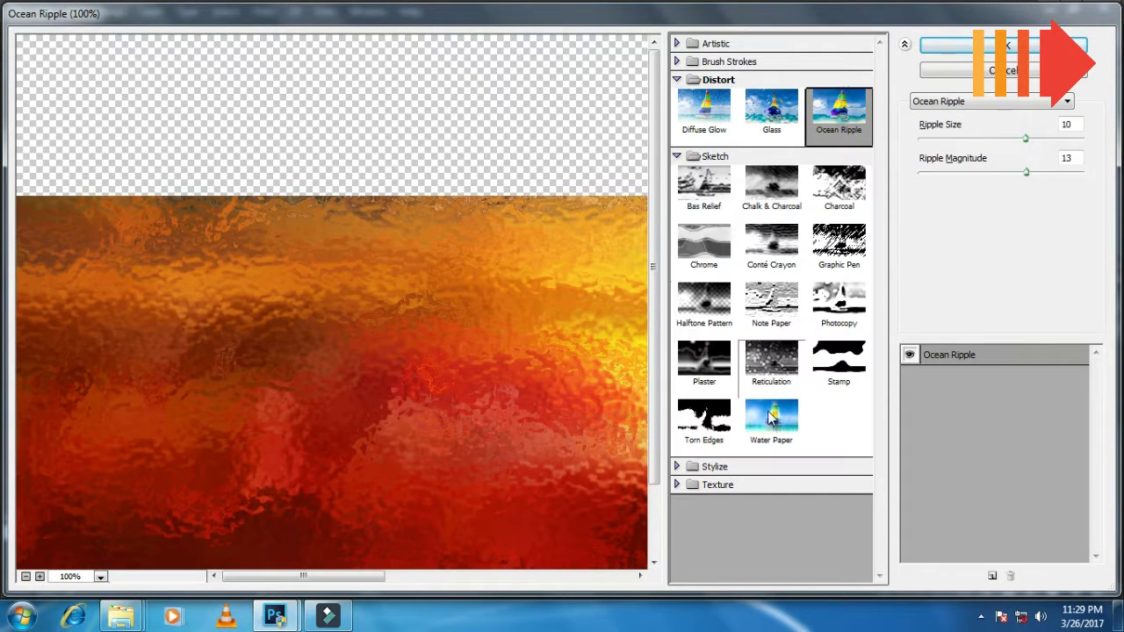
pyautogui.click(771, 424)
pyautogui.click(682, 80)
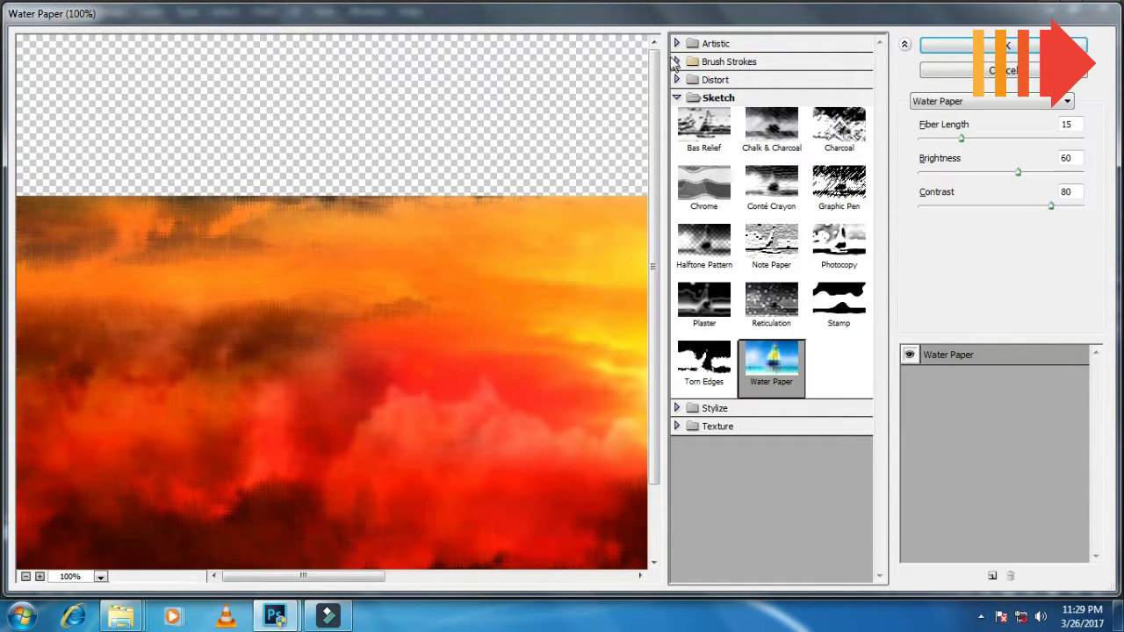
pyautogui.click(677, 43)
pyautogui.click(704, 303)
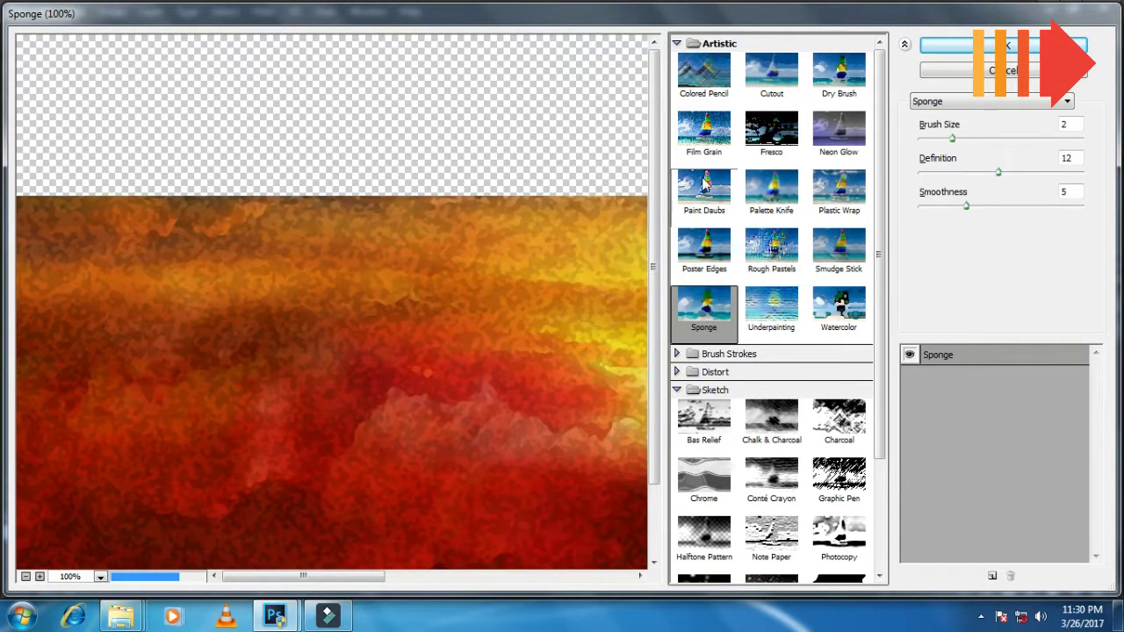
pyautogui.click(708, 186)
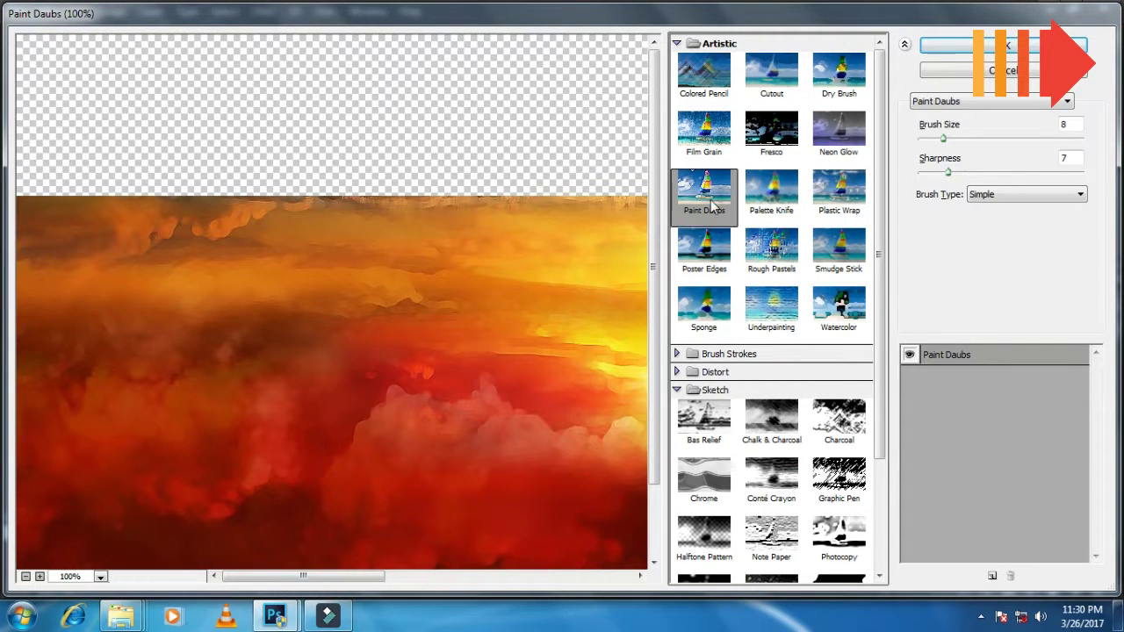
pyautogui.click(769, 248)
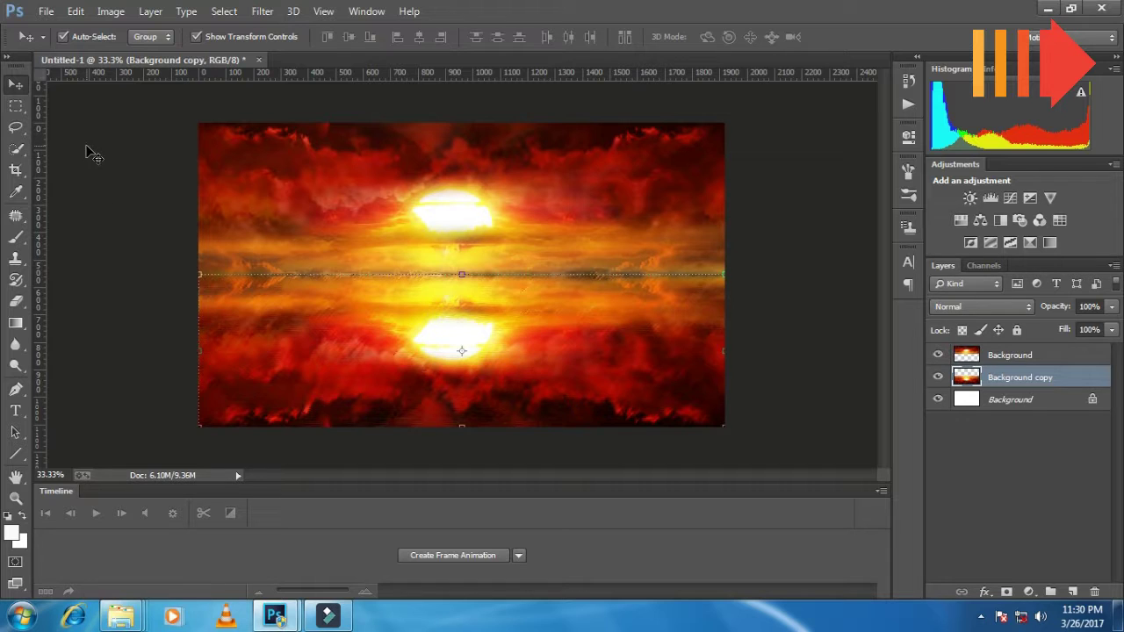
pyautogui.click(994, 400)
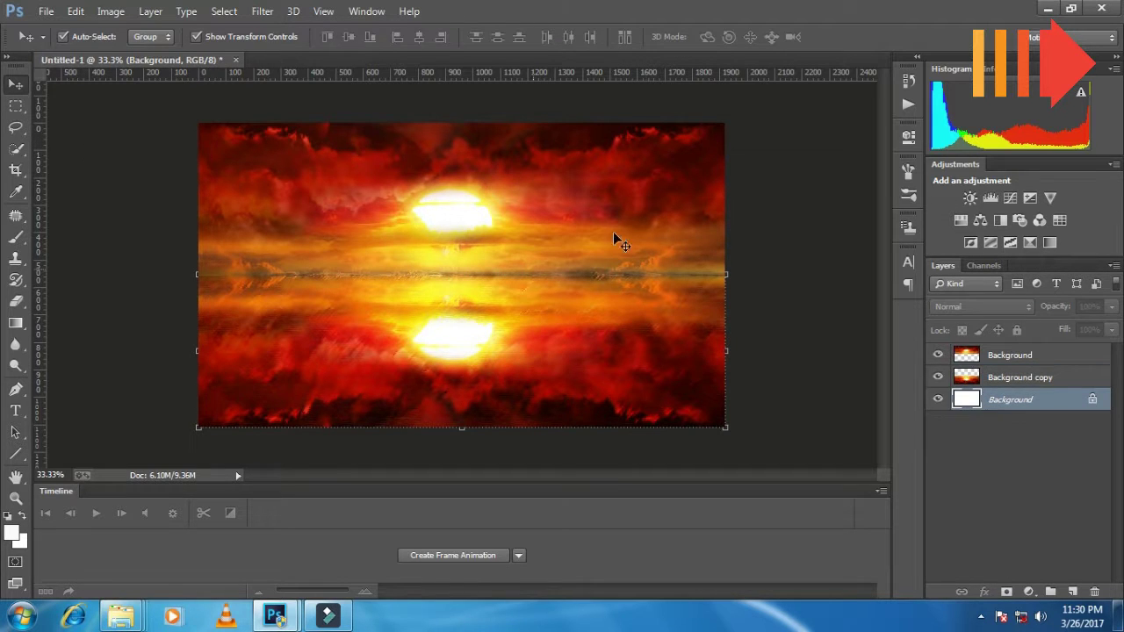